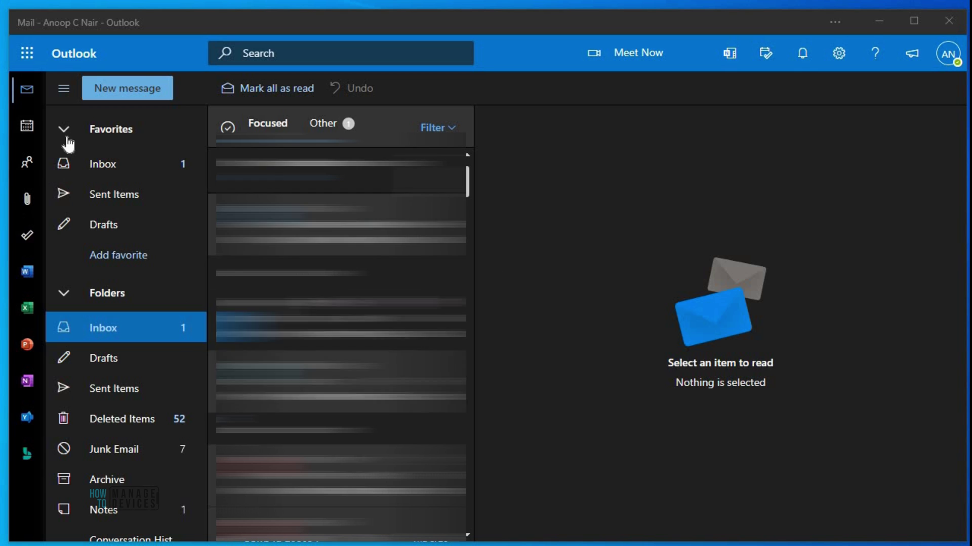
- Glance at the Office apps list and the mail search suggestions, closing each again
{"action": "left_click", "coordinate": [28, 53]}
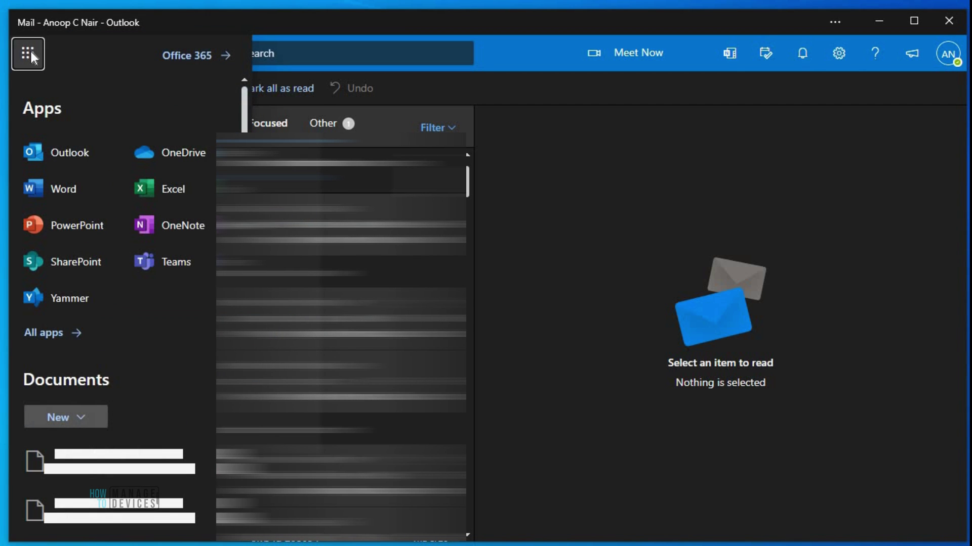
{"action": "left_click", "coordinate": [29, 54]}
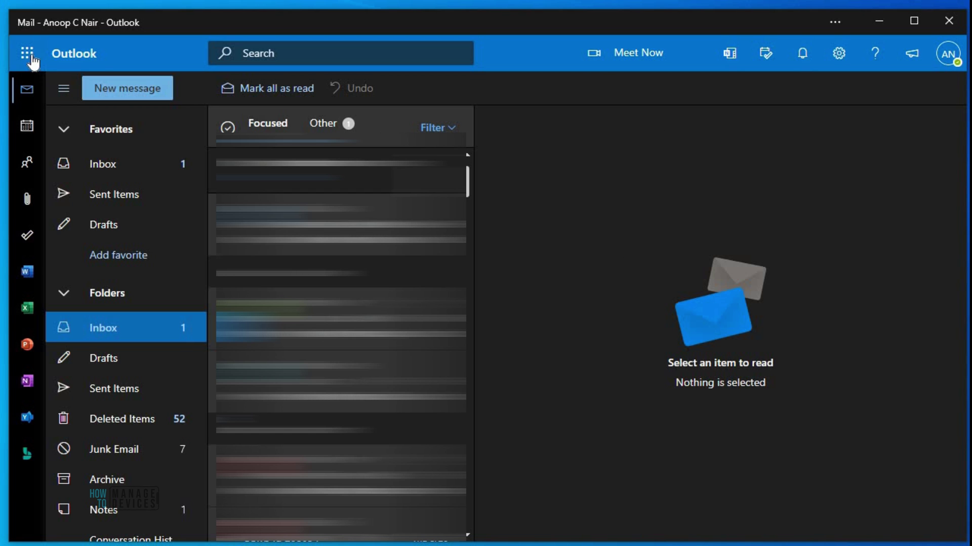
{"action": "left_click", "coordinate": [322, 57]}
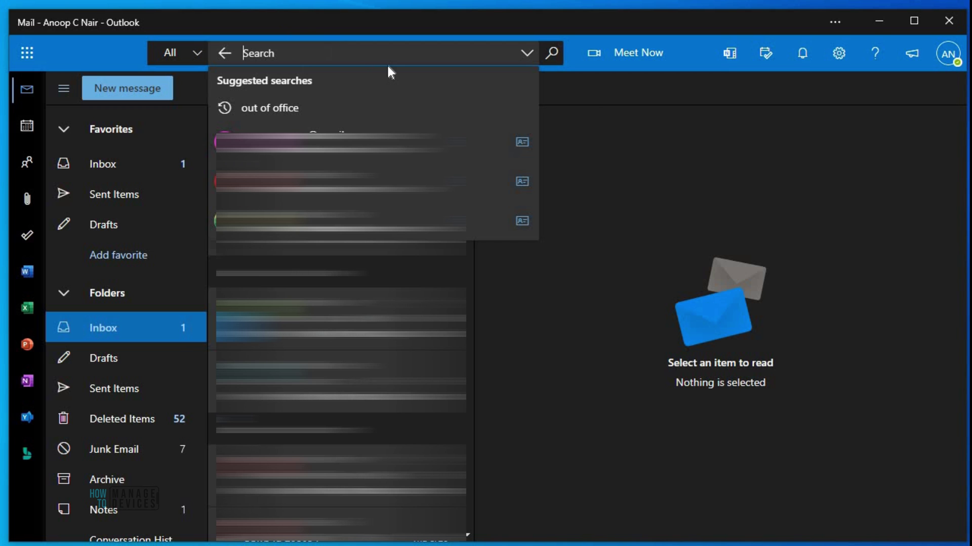
{"action": "left_click", "coordinate": [588, 106]}
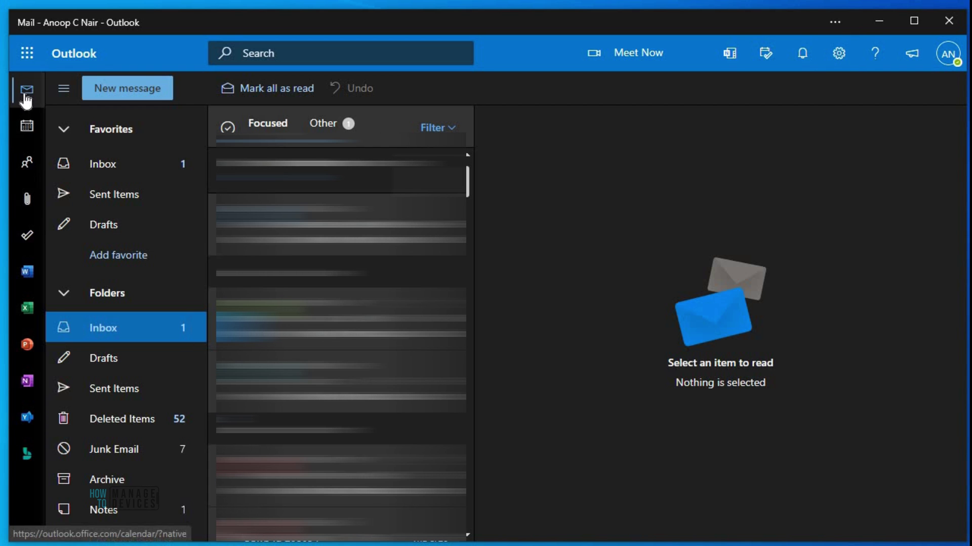
{"action": "left_click", "coordinate": [28, 55]}
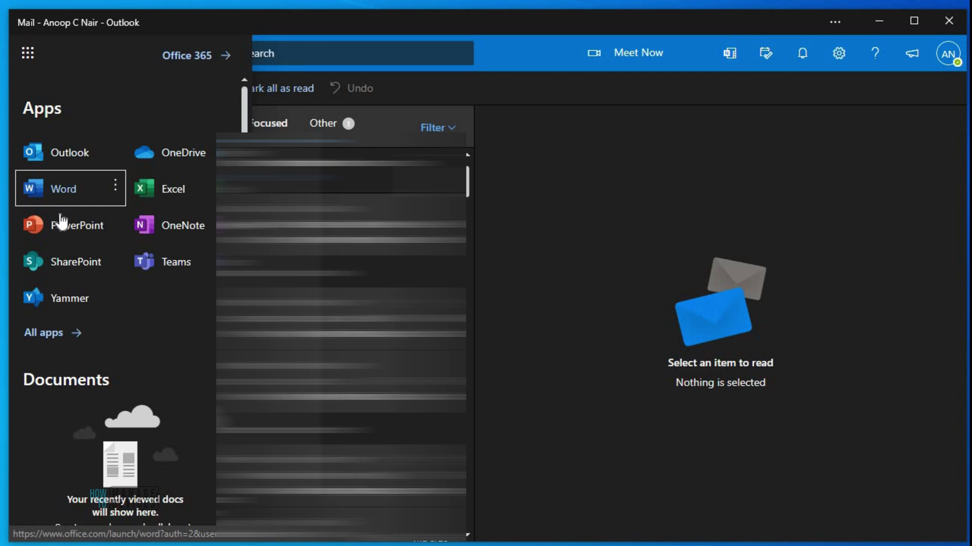
{"action": "left_click", "coordinate": [28, 54]}
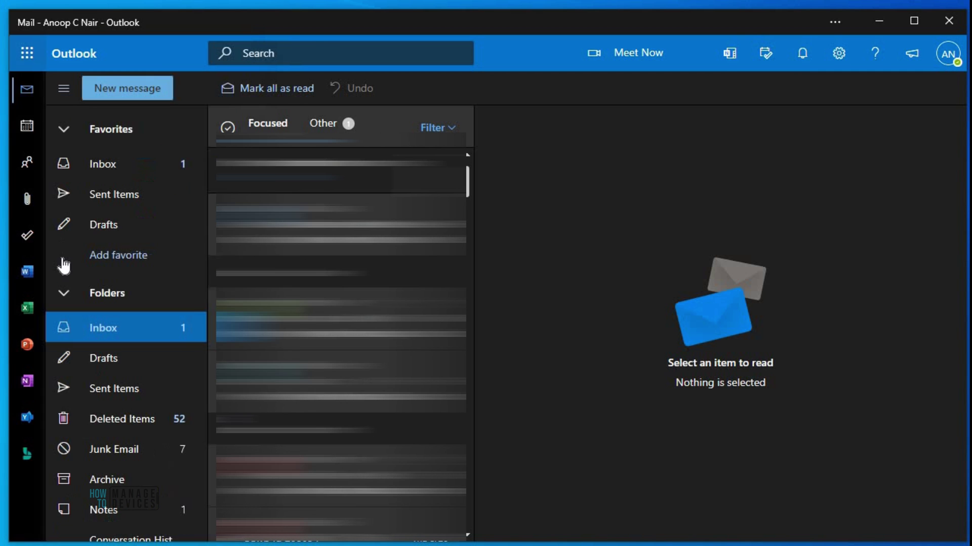
- Switch to Calendar, view its Day/Week/Month layout options, then go to People contacts
{"action": "left_click", "coordinate": [29, 132]}
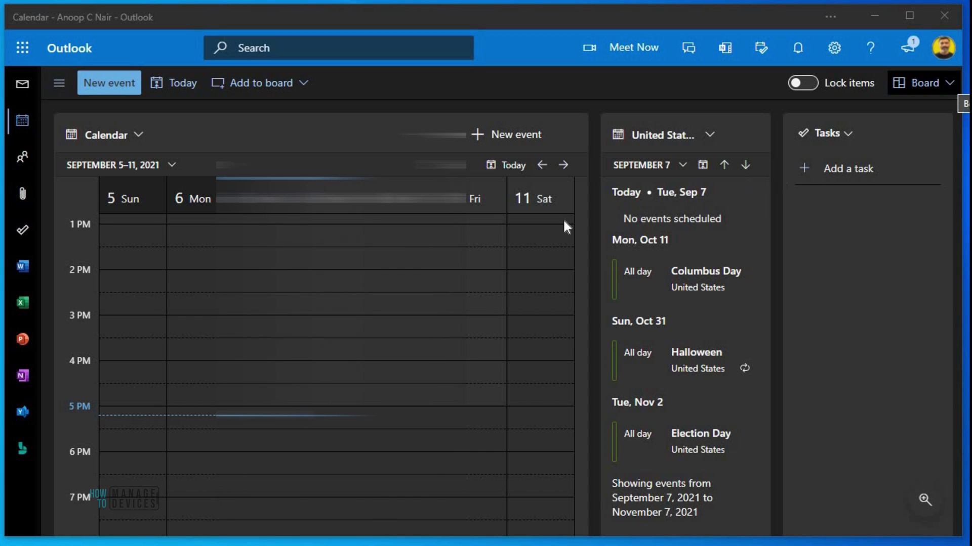
{"action": "left_click", "coordinate": [950, 86]}
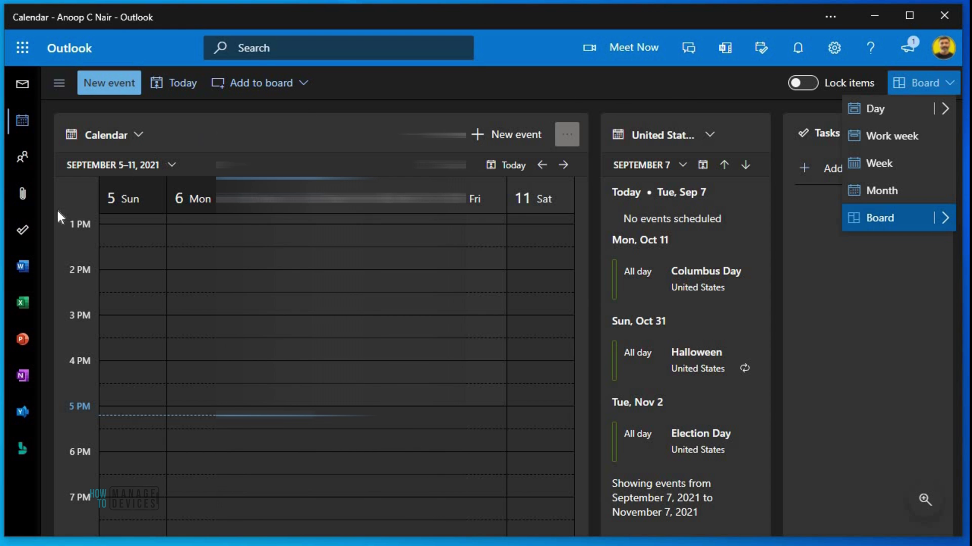
{"action": "left_click", "coordinate": [22, 158]}
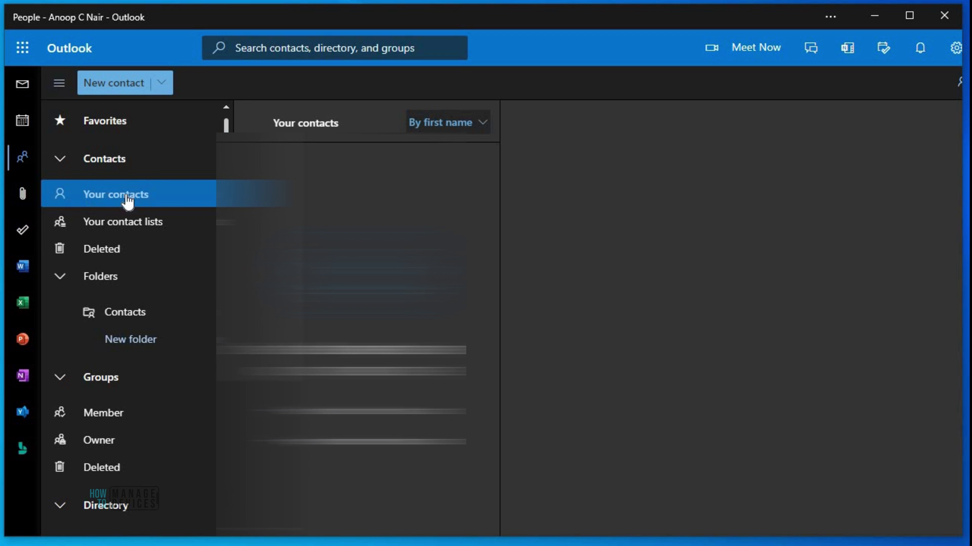
- Show the Attachments > Files view listing the received .docx file
{"action": "left_click", "coordinate": [22, 198]}
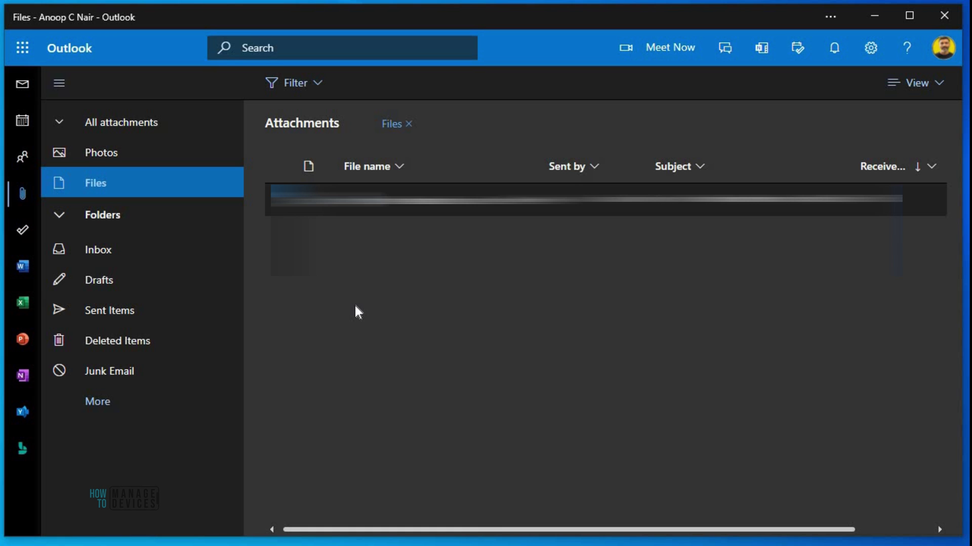
- Go to To Do's My Day list for Tuesday, September 7
{"action": "left_click", "coordinate": [23, 234]}
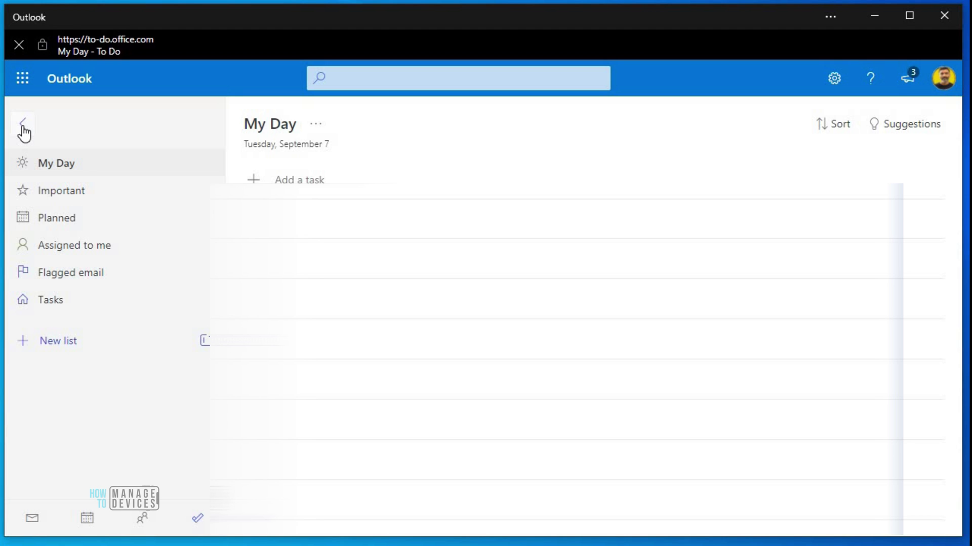
- Collapse the To Do lists pane with the < arrow
{"action": "left_click", "coordinate": [22, 126]}
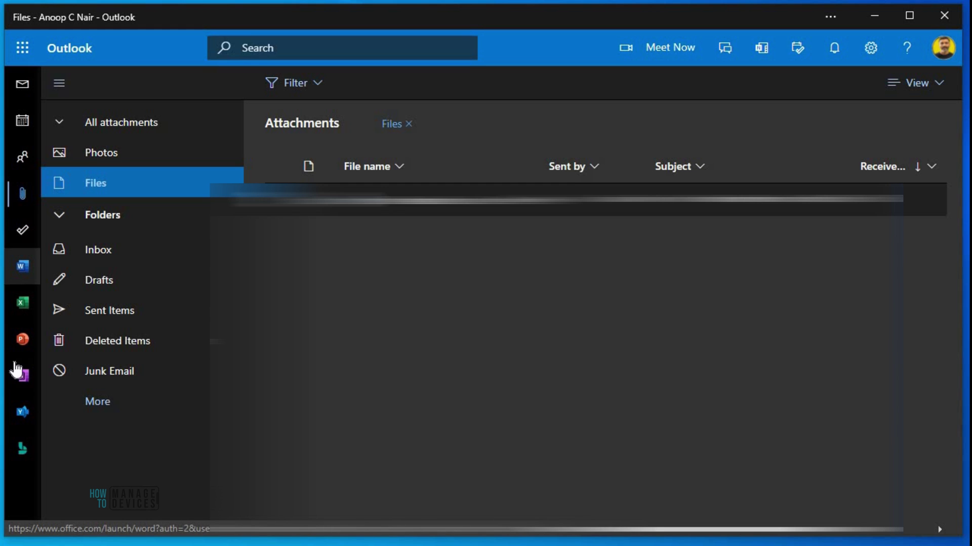
{"action": "left_click", "coordinate": [20, 268]}
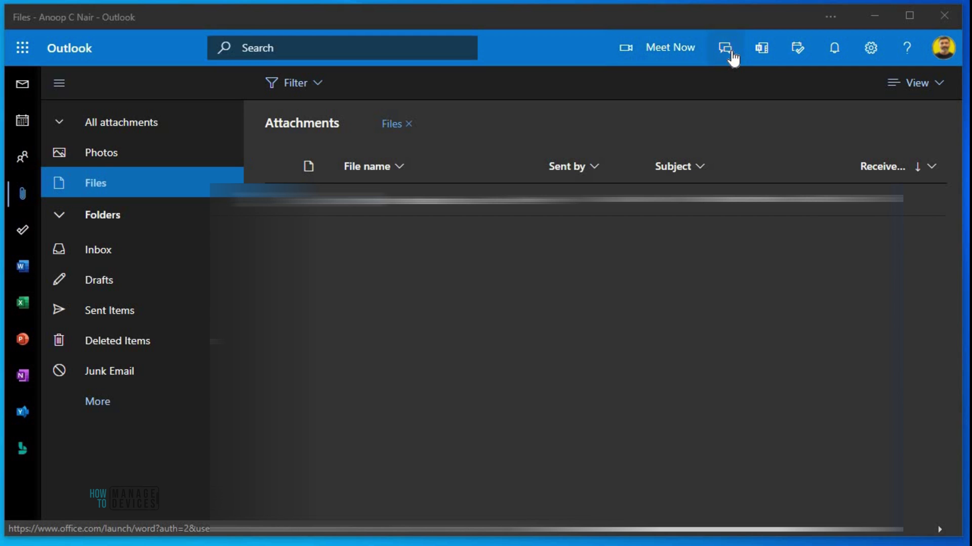
{"action": "left_click", "coordinate": [761, 48]}
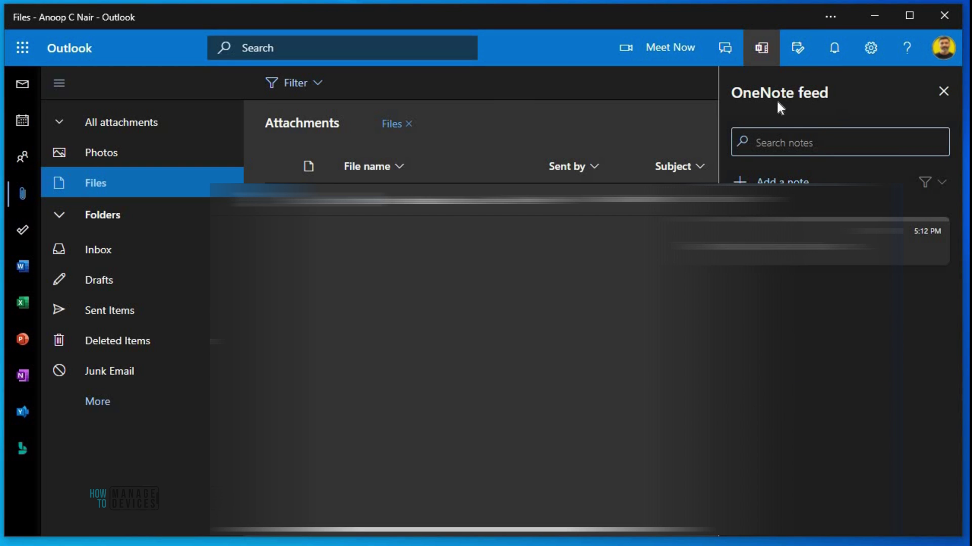
{"action": "left_click", "coordinate": [726, 49]}
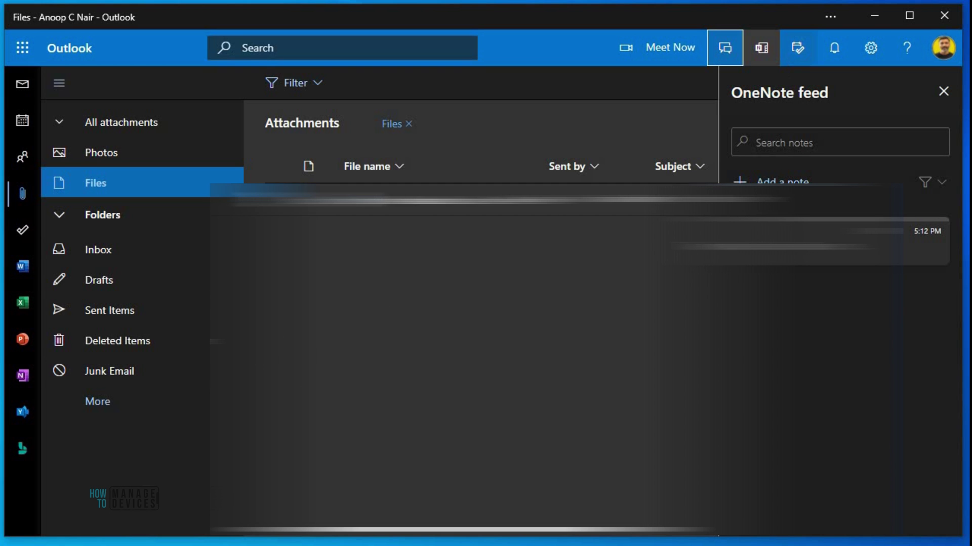
{"action": "left_click", "coordinate": [797, 48]}
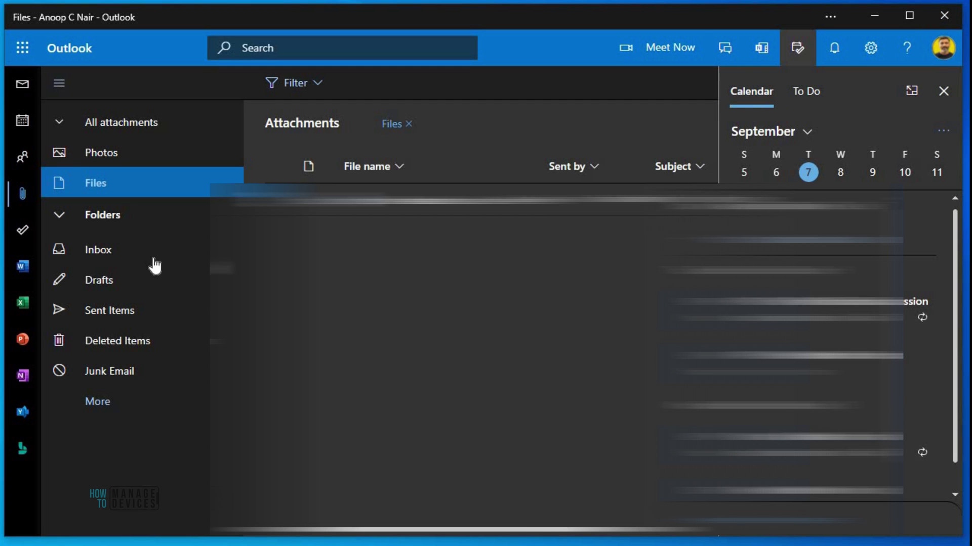
- Return to the inbox, toggle the My Day pane, and show Activity notifications beside it
{"action": "left_click", "coordinate": [26, 84]}
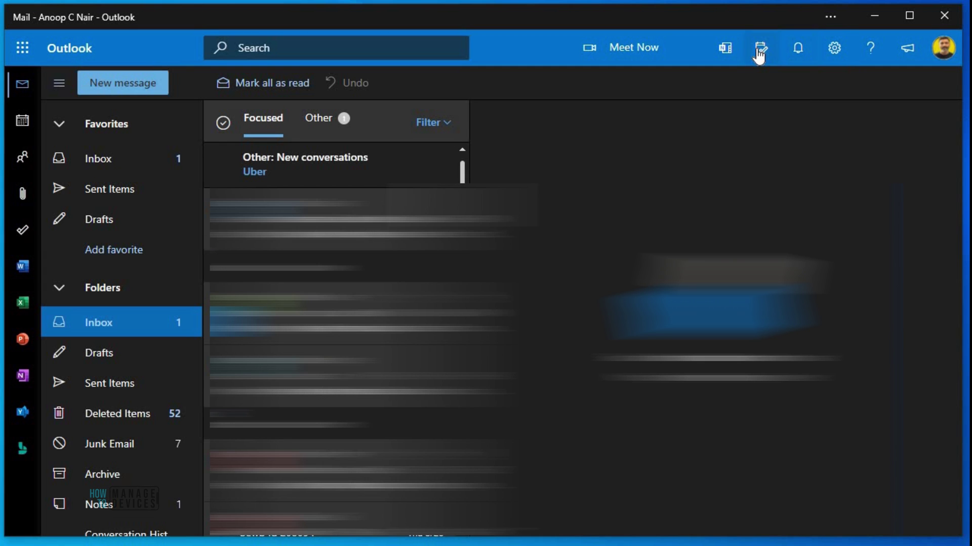
{"action": "left_click", "coordinate": [758, 55]}
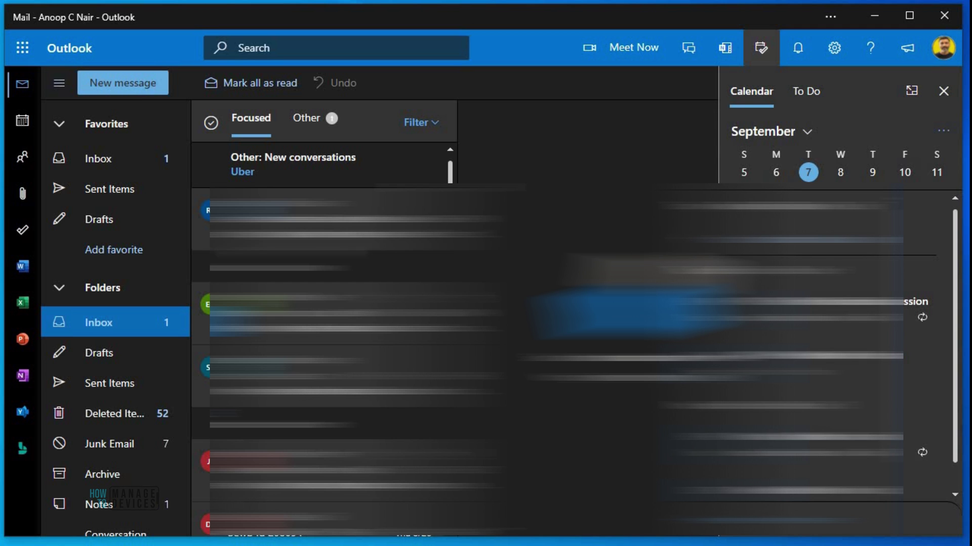
{"action": "left_click", "coordinate": [24, 129]}
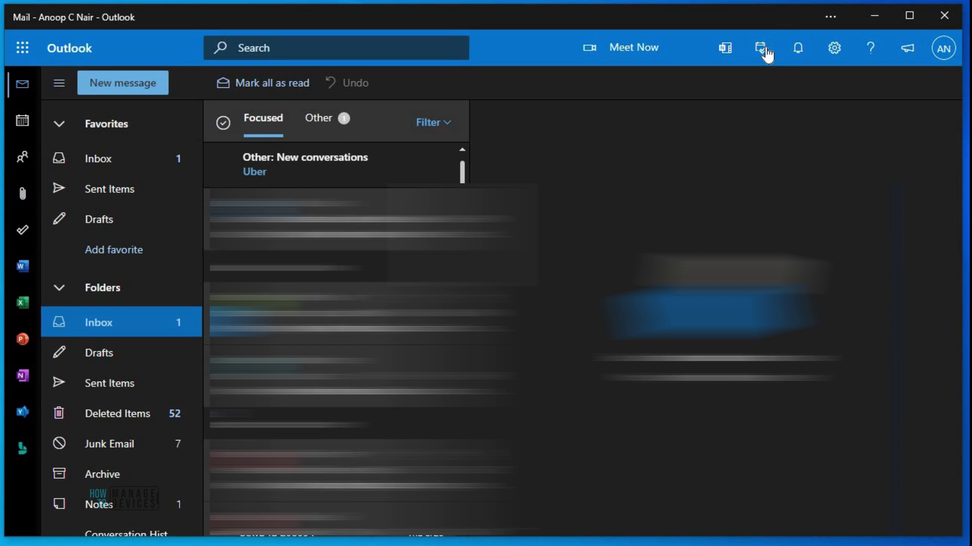
{"action": "left_click", "coordinate": [764, 50]}
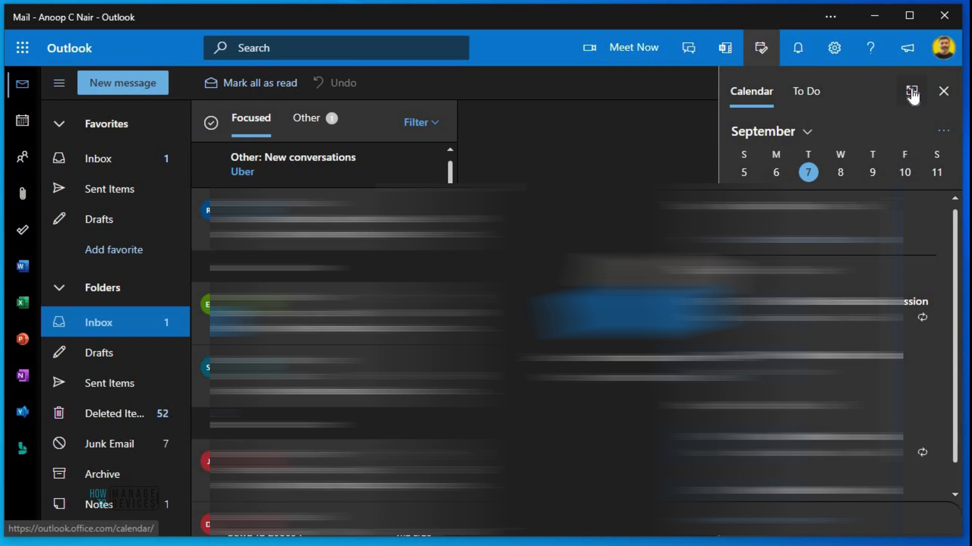
{"action": "left_click", "coordinate": [803, 52]}
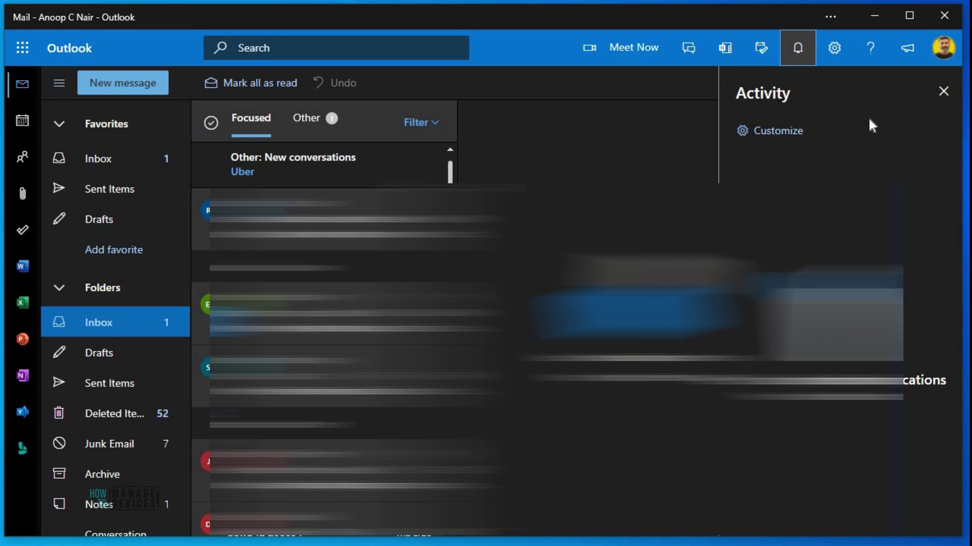
- In the Settings pane, turn Dark mode off and then back on
{"action": "left_click", "coordinate": [840, 48]}
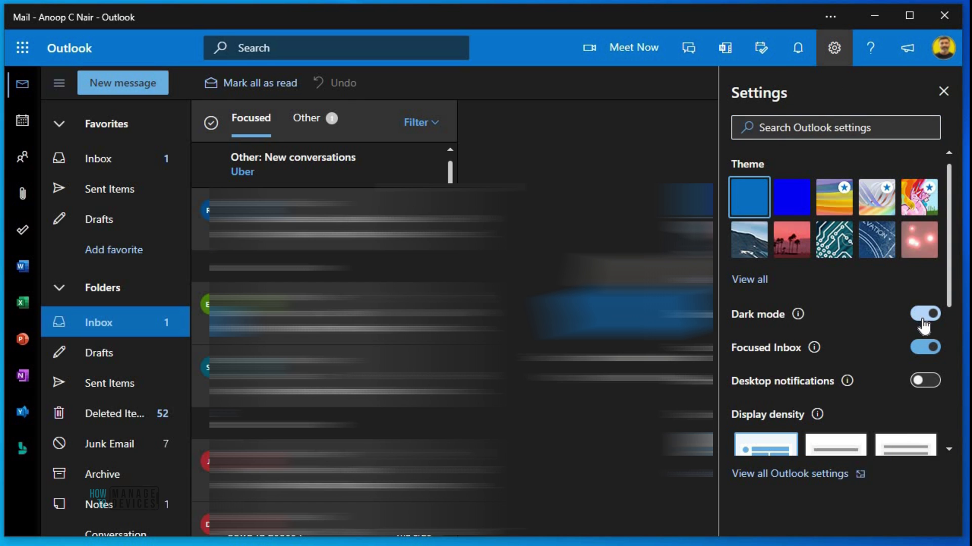
{"action": "left_click", "coordinate": [926, 318]}
{"action": "left_click", "coordinate": [931, 318]}
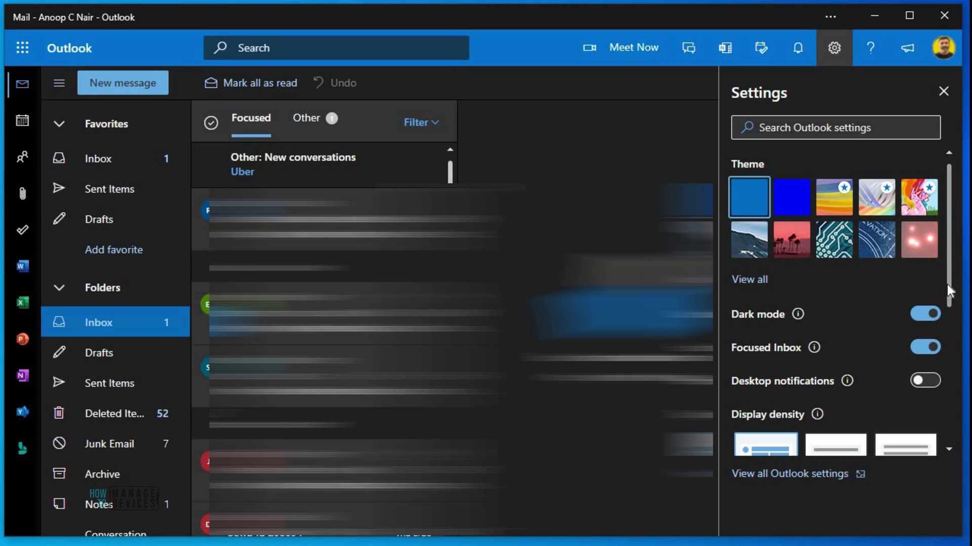
- Go to View all Outlook settings, landing on Mail > Layout
{"action": "scroll", "coordinate": [955, 309], "scroll_direction": "down", "scroll_amount": 5}
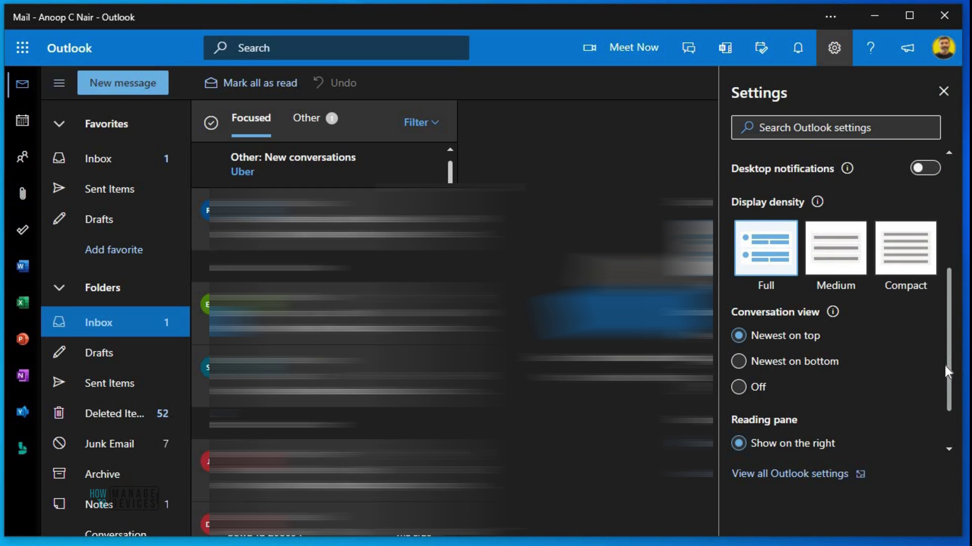
{"action": "left_click_drag", "start_coordinate": [950, 370], "coordinate": [952, 426]}
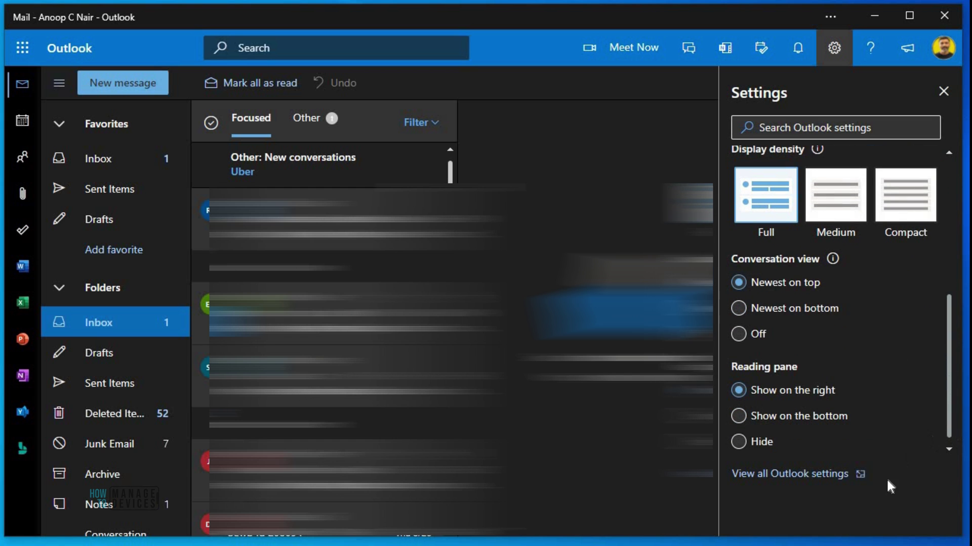
{"action": "left_click", "coordinate": [830, 476]}
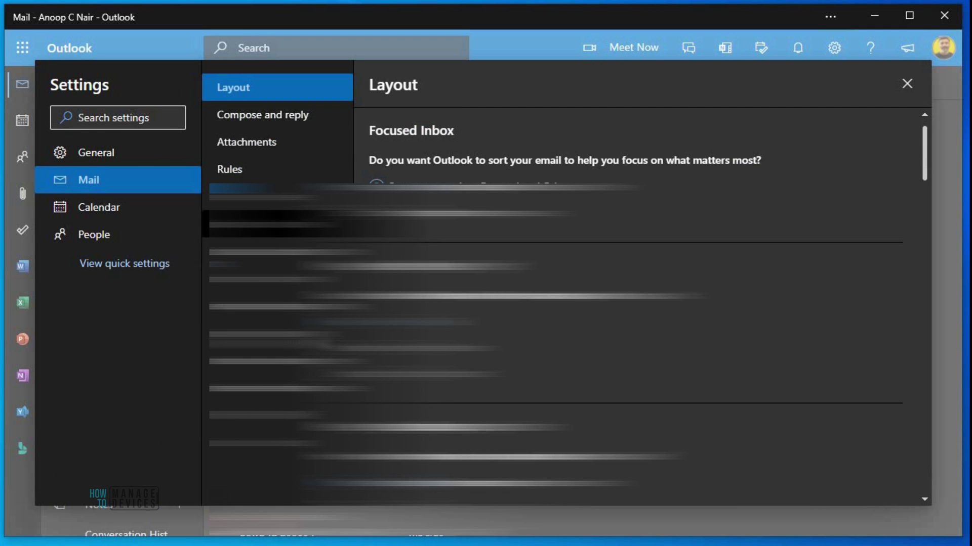
- Browse Mail's Compose and reply, Attachments, Rules, Junk email and Customize actions pages
{"action": "left_click", "coordinate": [257, 115]}
{"action": "left_click", "coordinate": [263, 146]}
{"action": "left_click", "coordinate": [258, 116]}
{"action": "left_click", "coordinate": [247, 144]}
{"action": "left_click", "coordinate": [244, 174]}
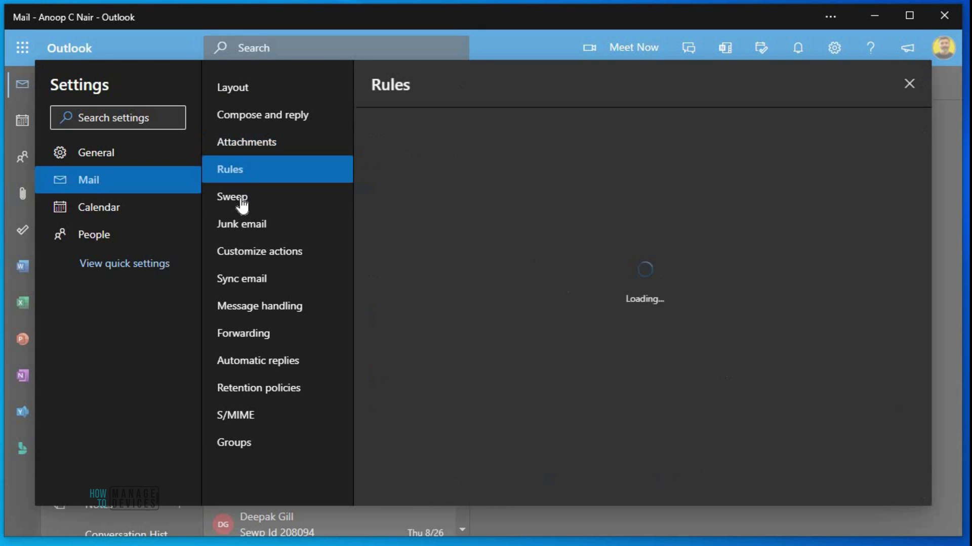
{"action": "left_click", "coordinate": [266, 230]}
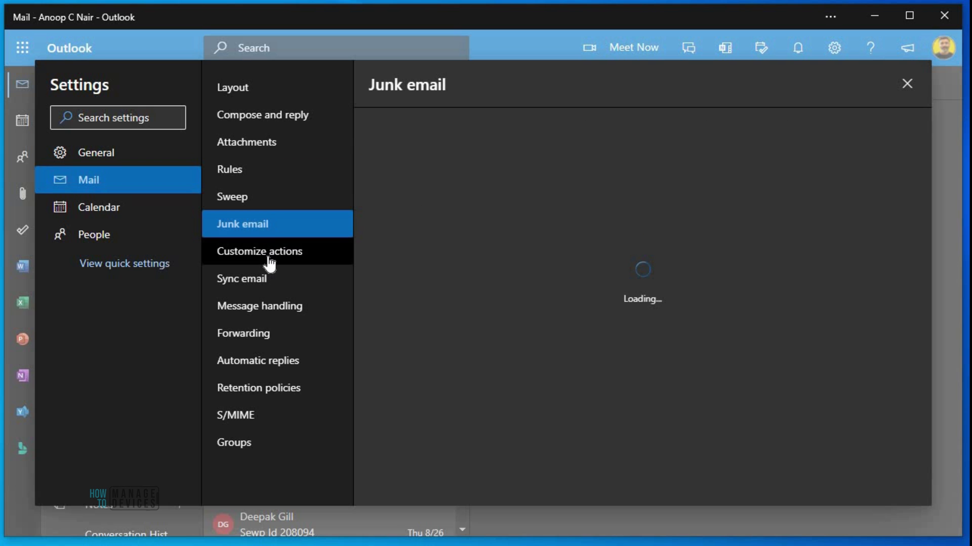
{"action": "left_click", "coordinate": [269, 256]}
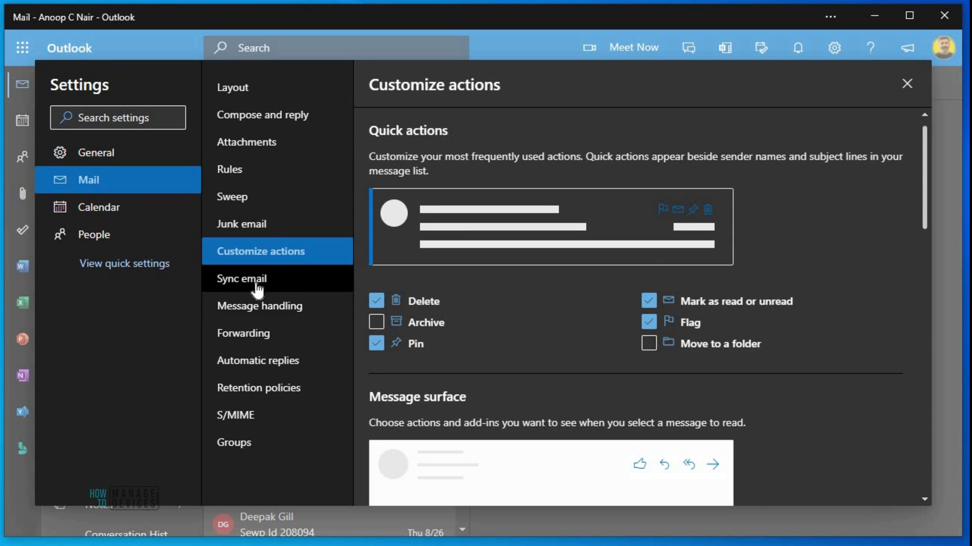
- Browse POP and IMAP, Message handling, Forwarding, Automatic replies, Retention policies, S/MIME and Groups
{"action": "left_click", "coordinate": [257, 290]}
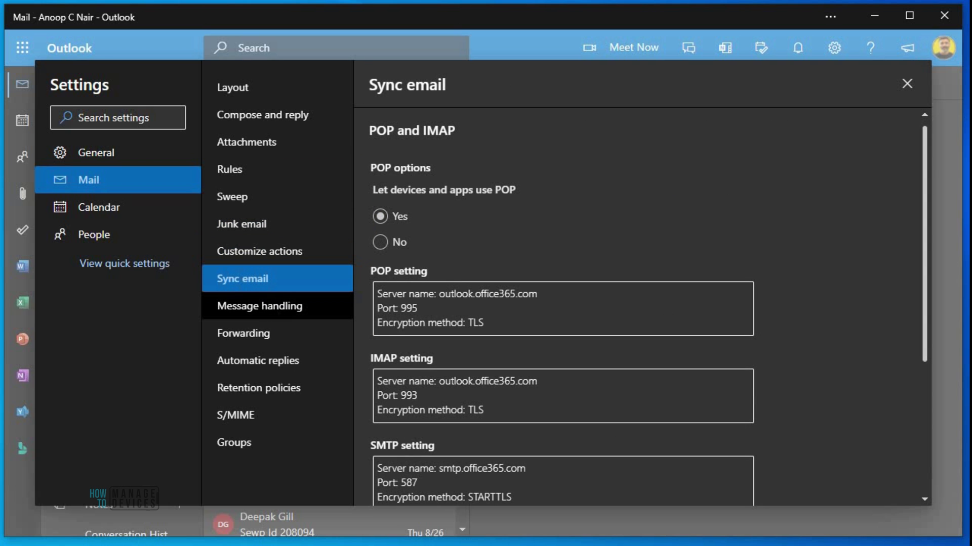
{"action": "left_click", "coordinate": [279, 319]}
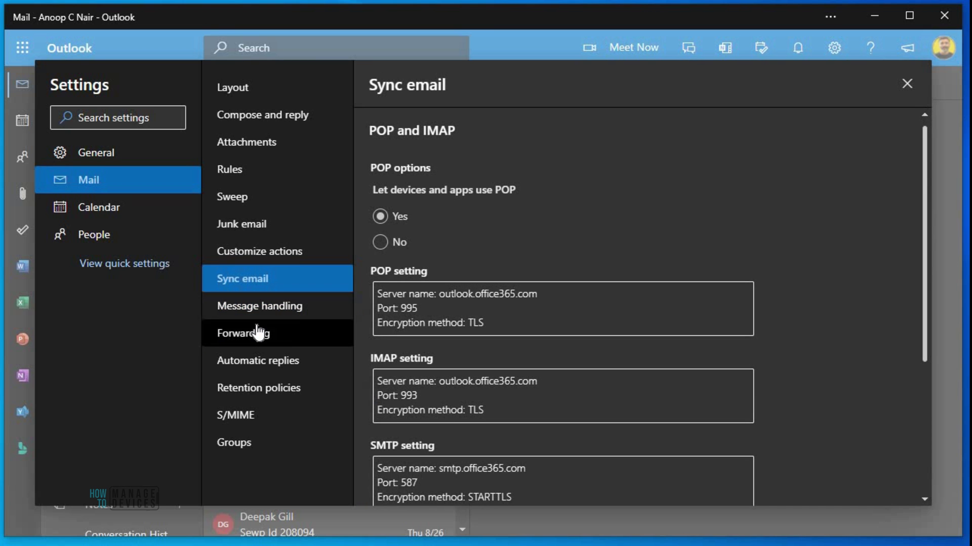
{"action": "left_click", "coordinate": [264, 334]}
{"action": "left_click", "coordinate": [287, 359]}
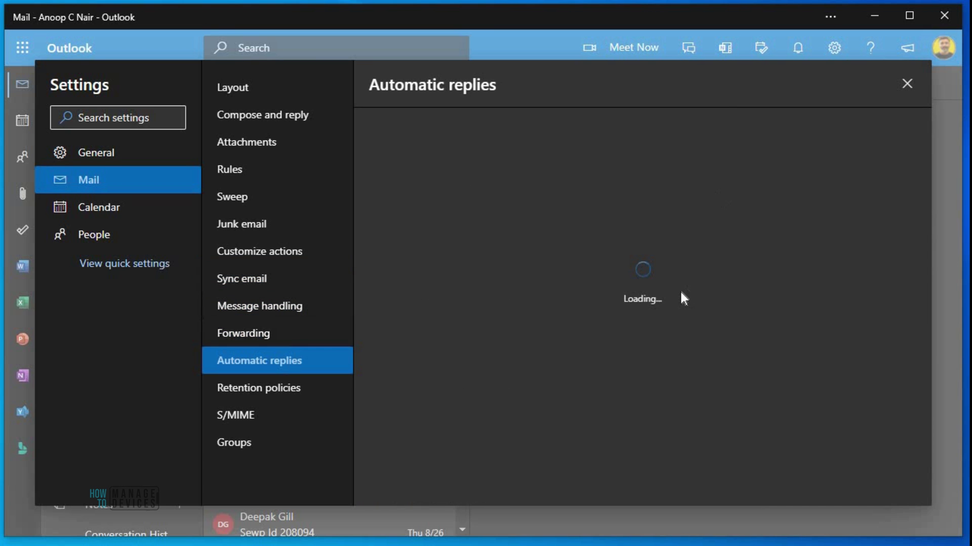
{"action": "left_click", "coordinate": [274, 396]}
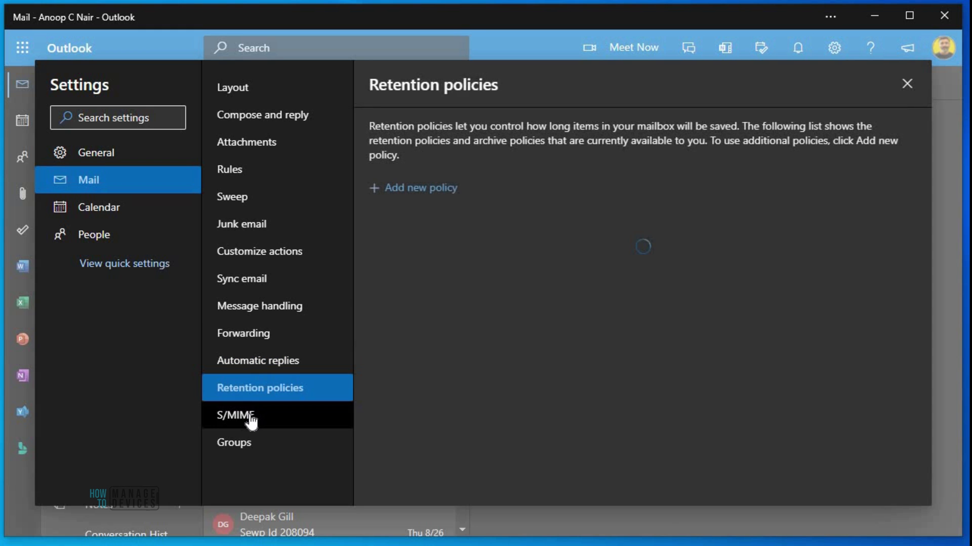
{"action": "left_click", "coordinate": [251, 421]}
{"action": "left_click", "coordinate": [246, 448]}
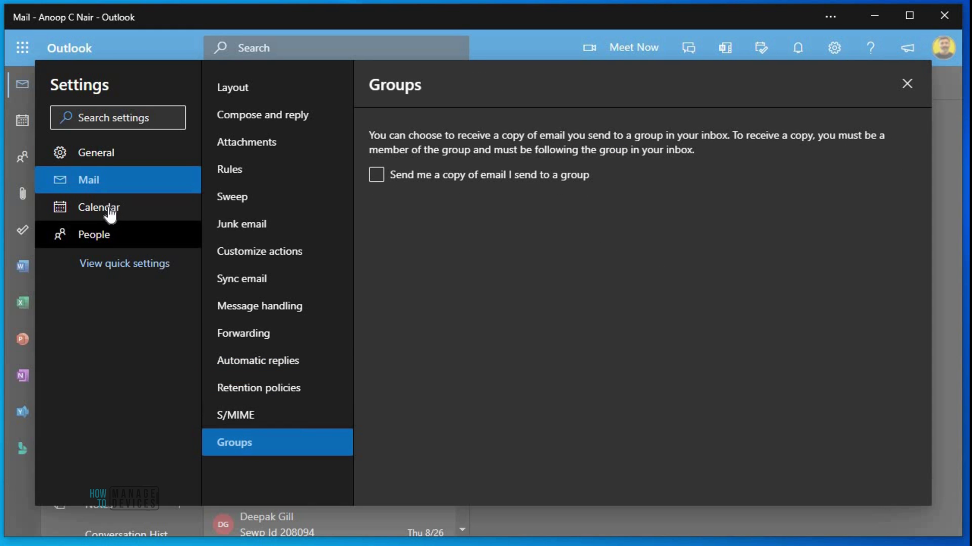
- Browse General's Appearance, Notifications, Categories, Storage and Privacy and data pages
{"action": "left_click", "coordinate": [91, 157]}
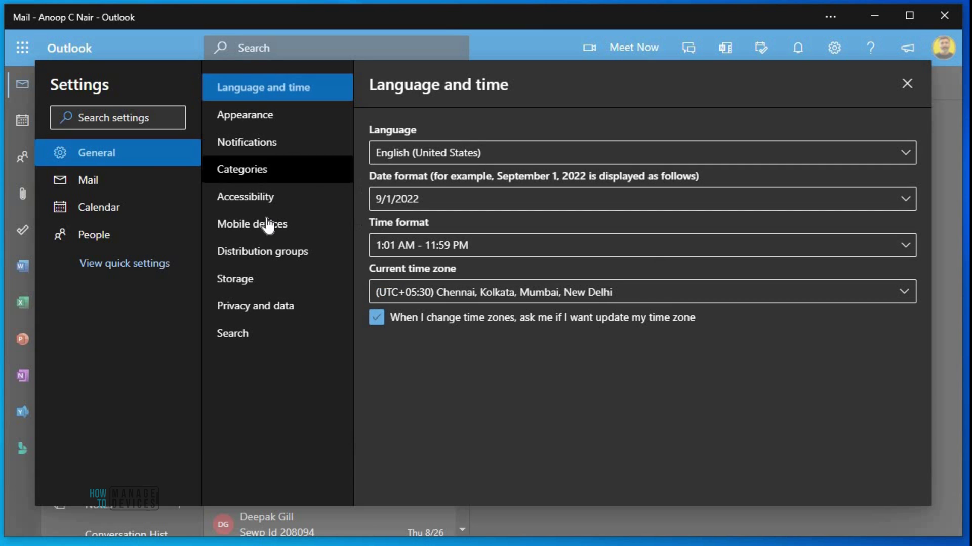
{"action": "left_click", "coordinate": [260, 121]}
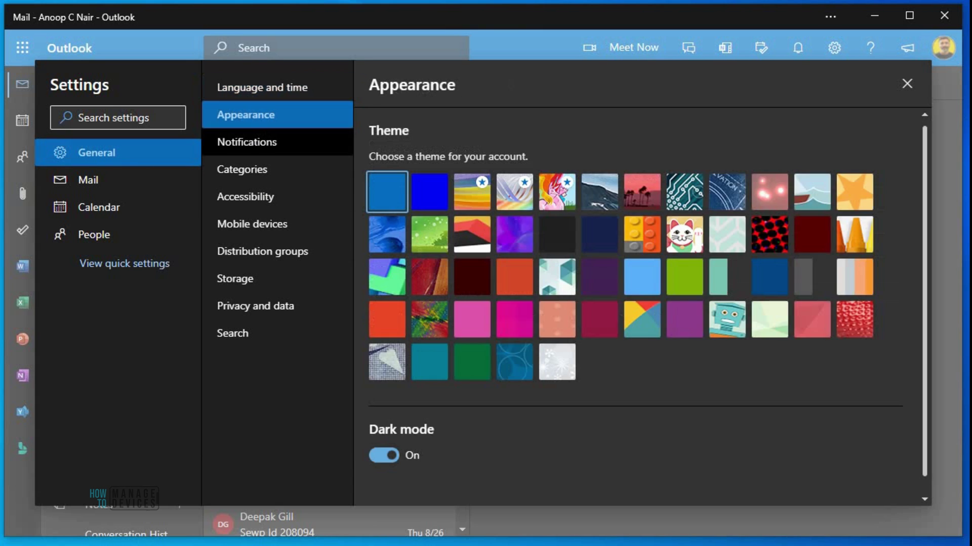
{"action": "left_click", "coordinate": [261, 144]}
{"action": "left_click", "coordinate": [263, 169]}
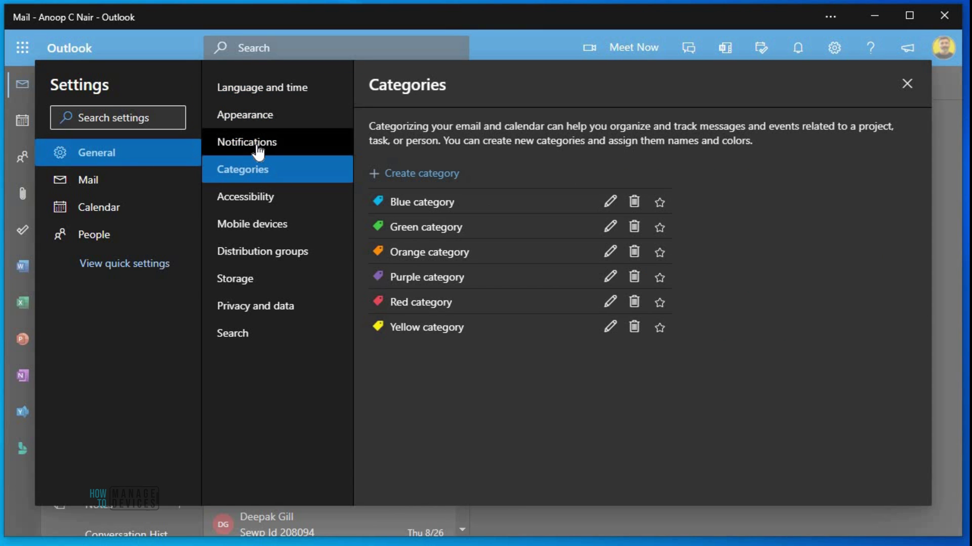
{"action": "left_click", "coordinate": [260, 279]}
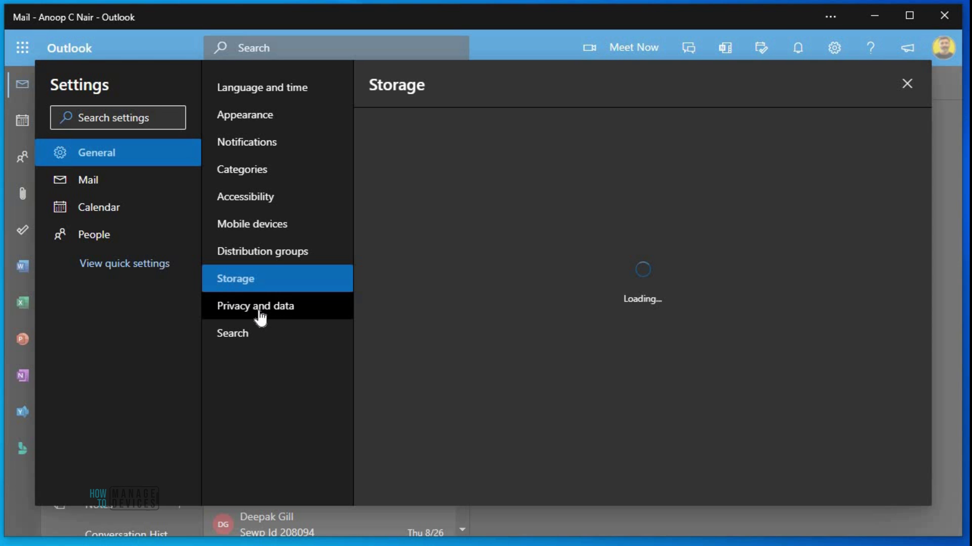
{"action": "left_click", "coordinate": [260, 317]}
- Look at the Calendar settings, finishing on People's contact display options
{"action": "left_click", "coordinate": [94, 235]}
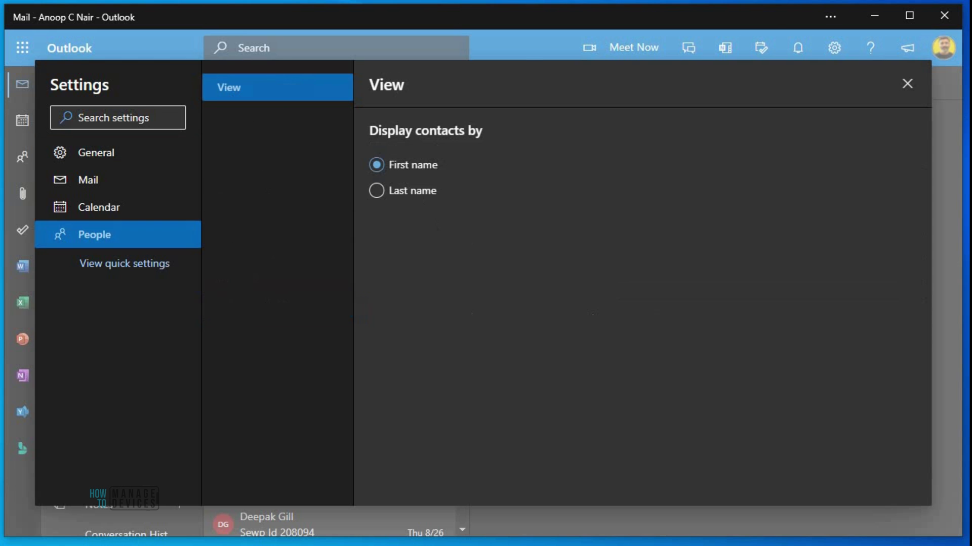
{"action": "left_click", "coordinate": [97, 215]}
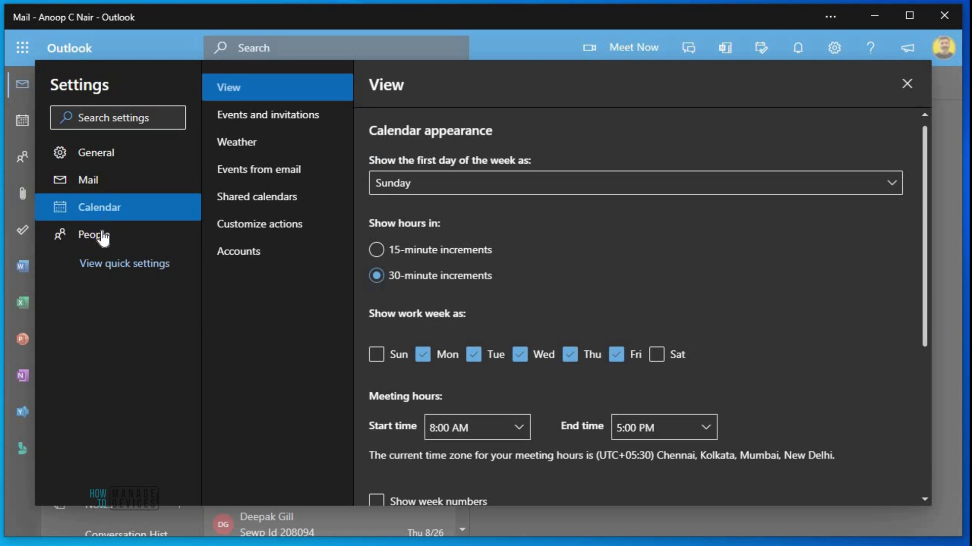
{"action": "left_click", "coordinate": [102, 238]}
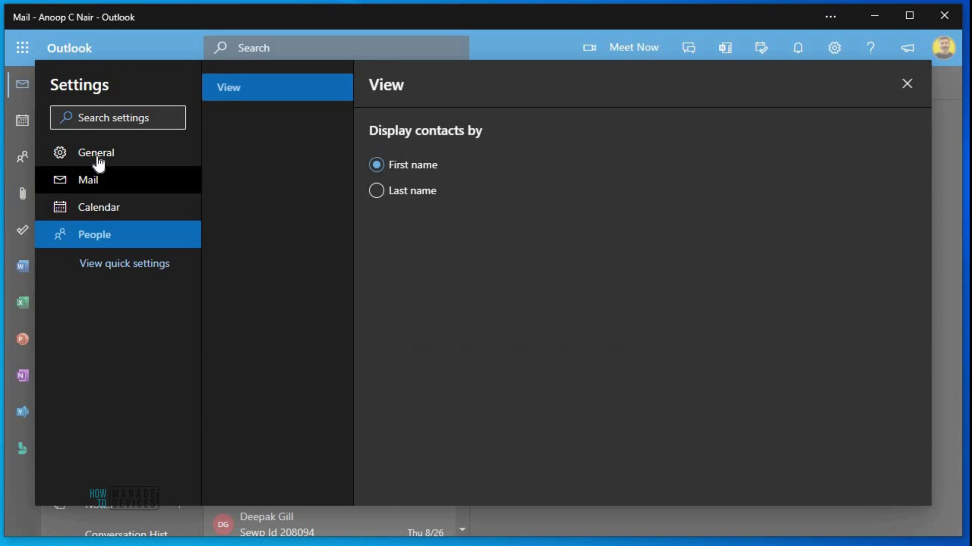
- Go to Account Information in desktop Outlook and bring up the Outlook Options dialog
{"action": "left_click", "coordinate": [97, 155]}
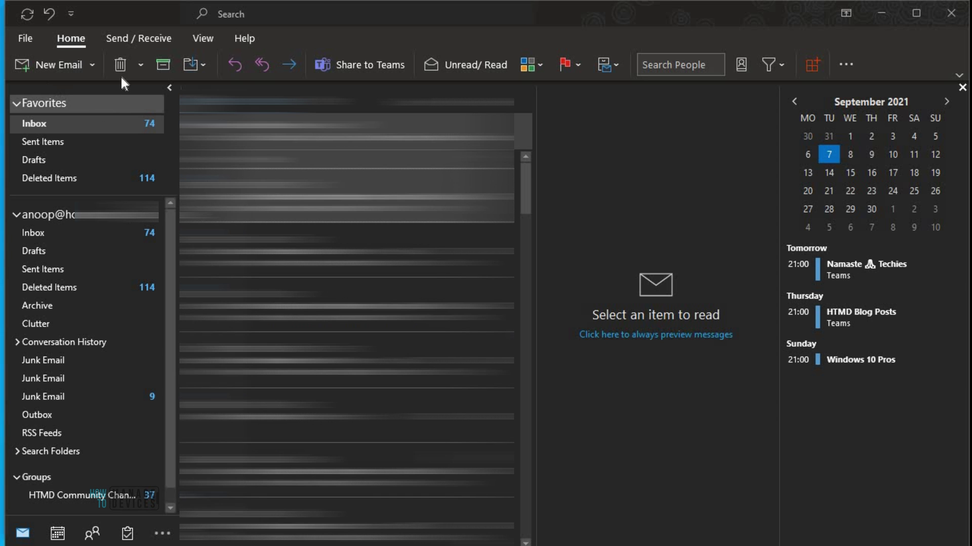
{"action": "left_click", "coordinate": [27, 41]}
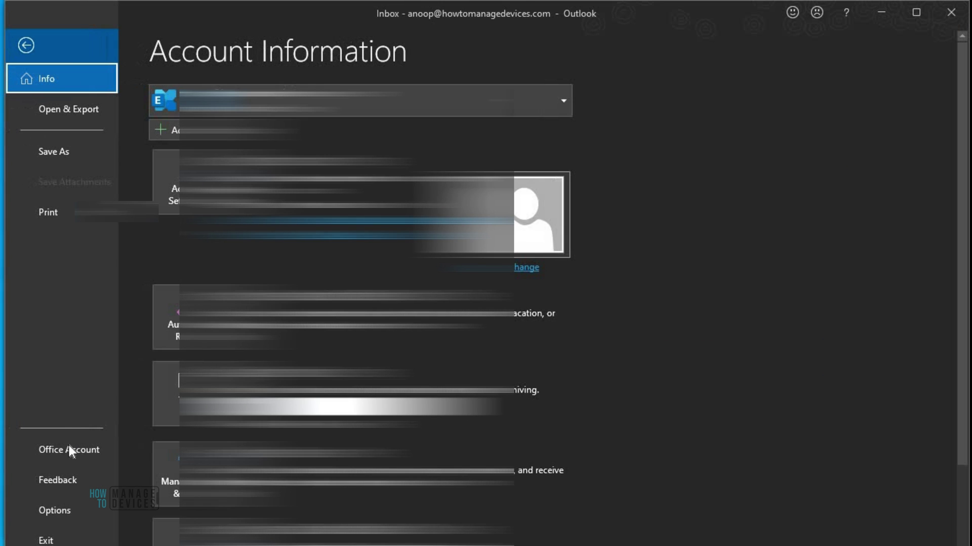
{"action": "left_click", "coordinate": [71, 511]}
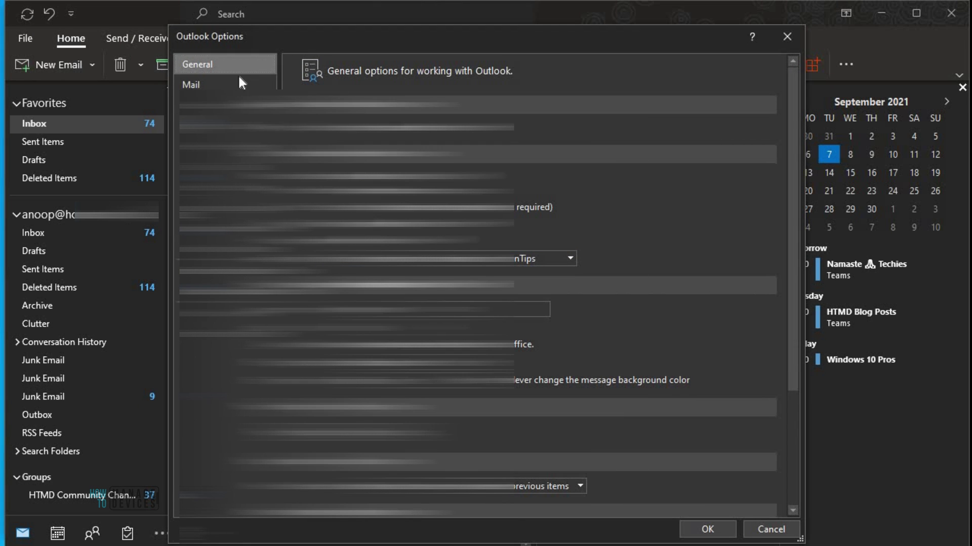
{"action": "scroll", "coordinate": [646, 219], "scroll_direction": "down", "scroll_amount": 3}
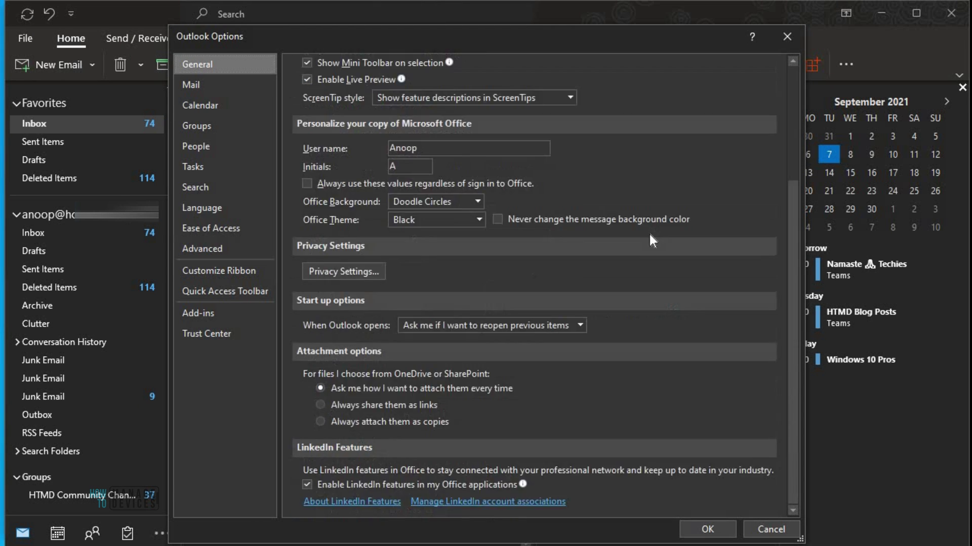
{"action": "scroll", "coordinate": [647, 232], "scroll_direction": "up", "scroll_amount": 3}
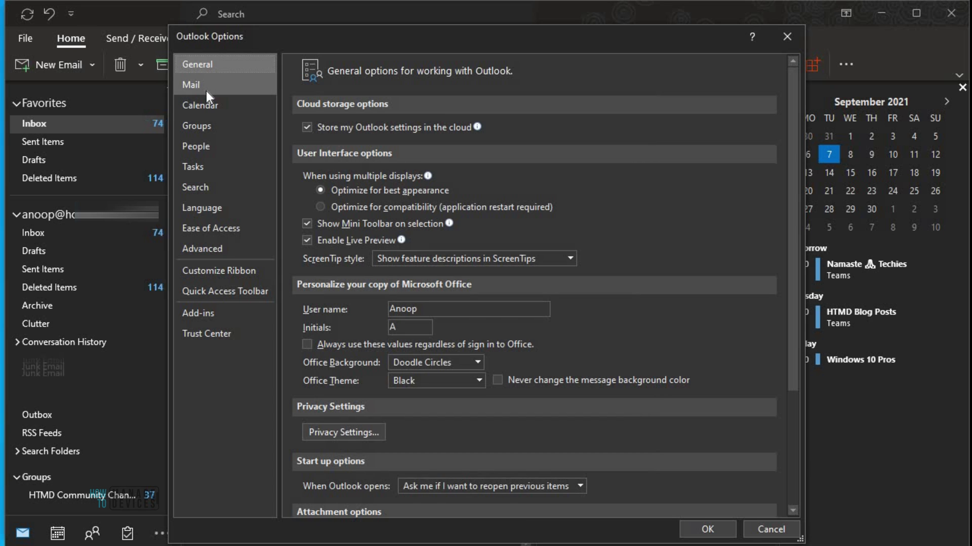
- Review the Mail, Calendar, Groups and Customize Ribbon options, then return to Account Information
{"action": "left_click", "coordinate": [205, 87]}
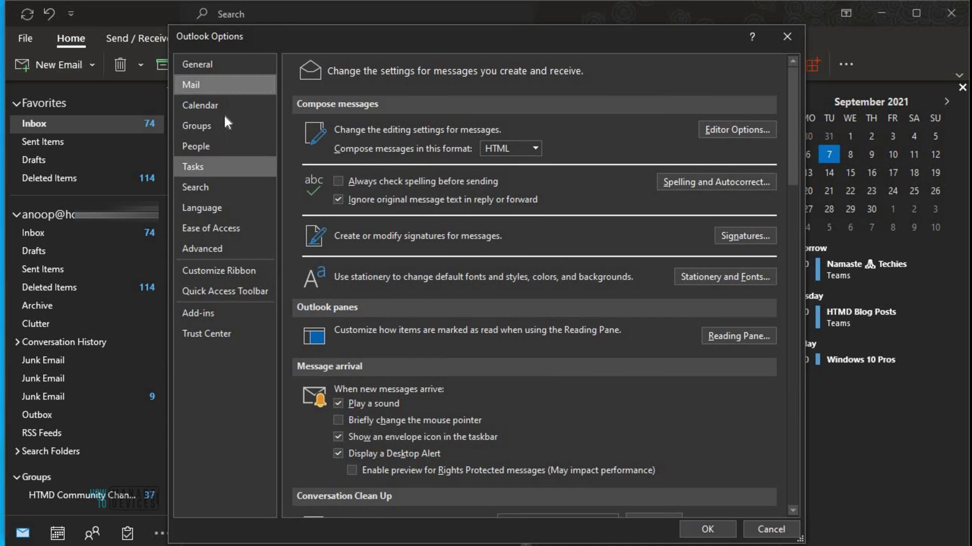
{"action": "scroll", "coordinate": [664, 258], "scroll_direction": "down", "scroll_amount": 3}
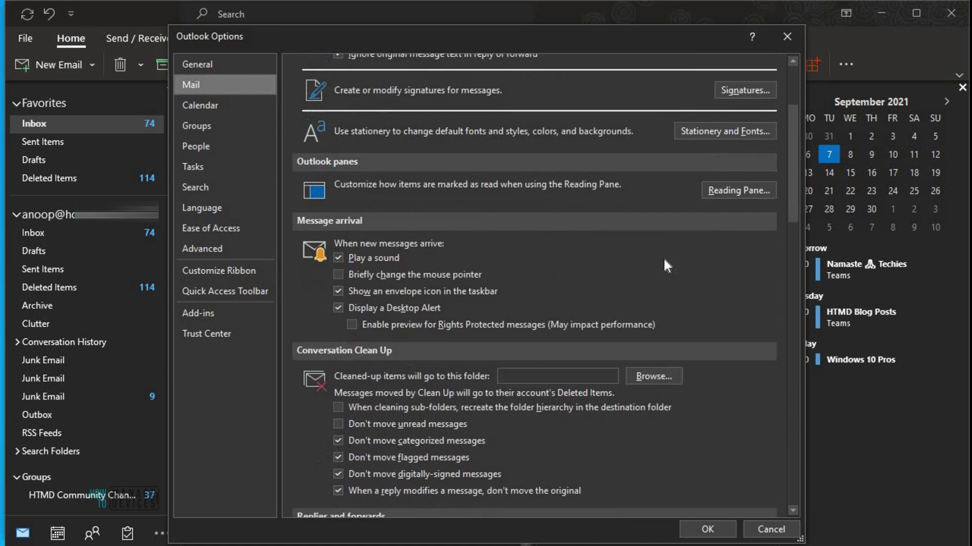
{"action": "scroll", "coordinate": [664, 261], "scroll_direction": "down", "scroll_amount": 8}
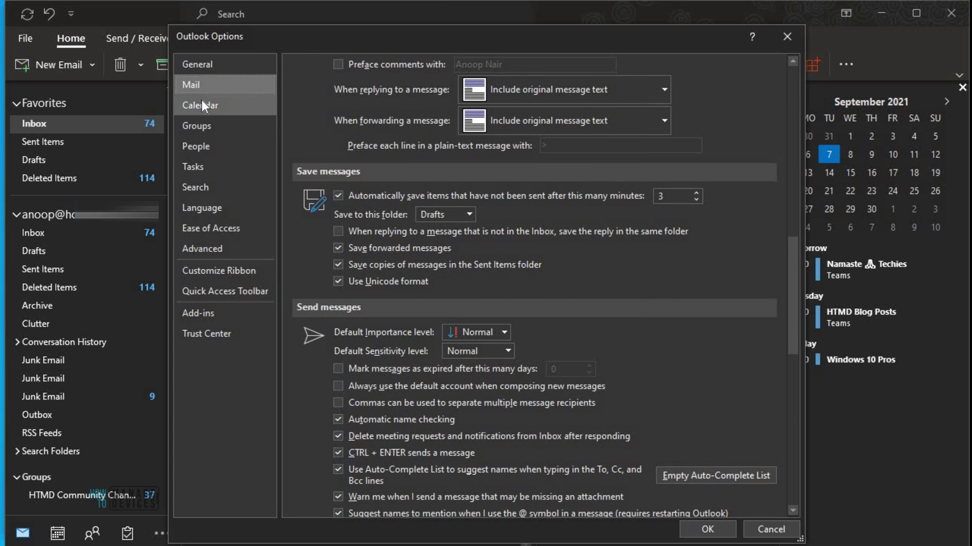
{"action": "left_click", "coordinate": [201, 105]}
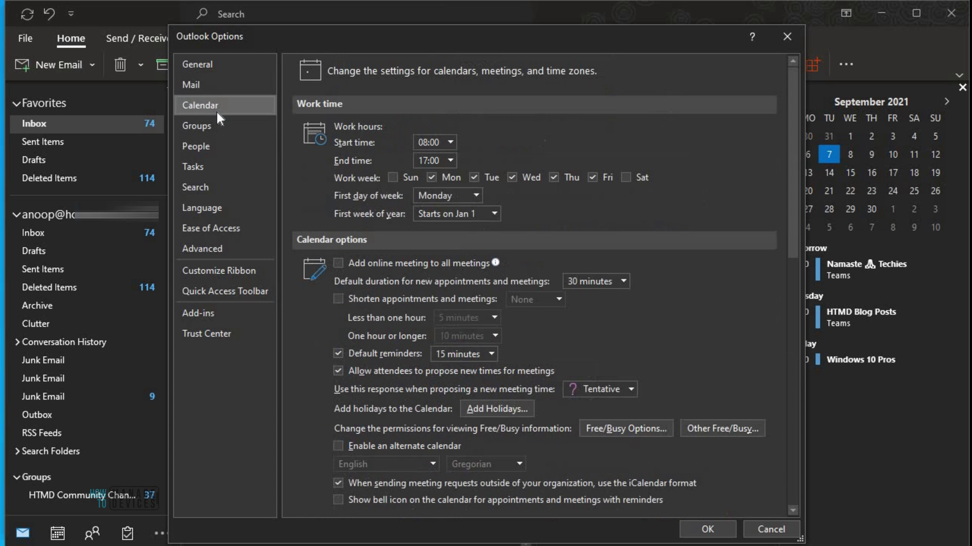
{"action": "left_click", "coordinate": [195, 128]}
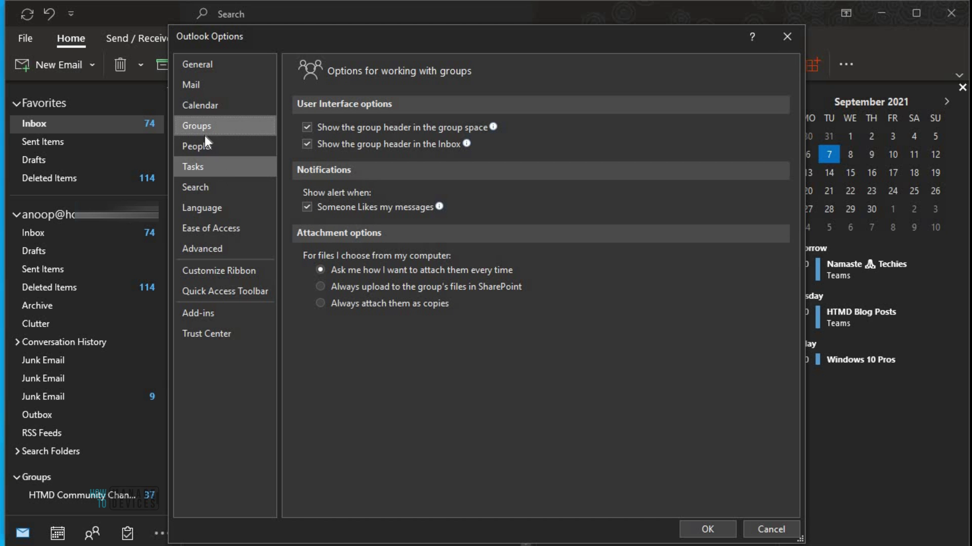
{"action": "left_click", "coordinate": [219, 271]}
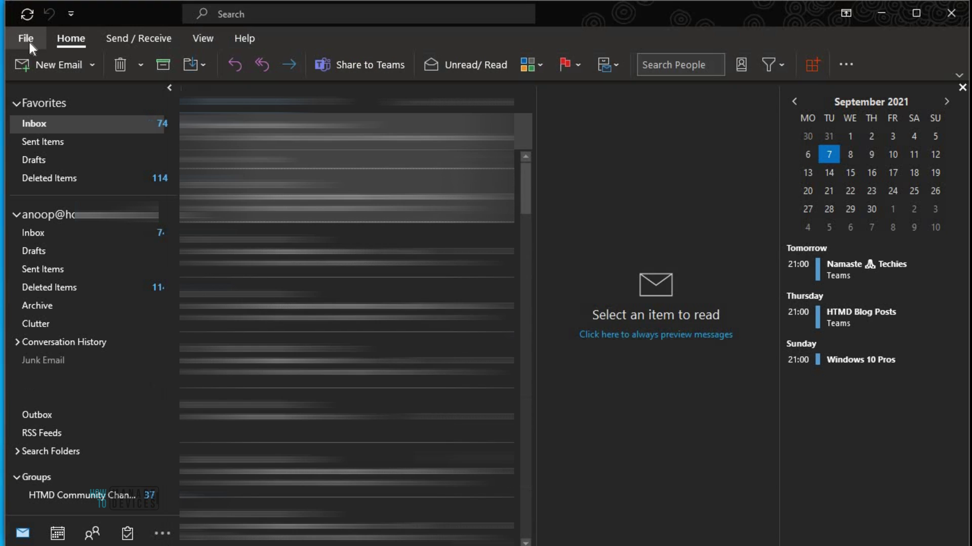
{"action": "left_click", "coordinate": [25, 39]}
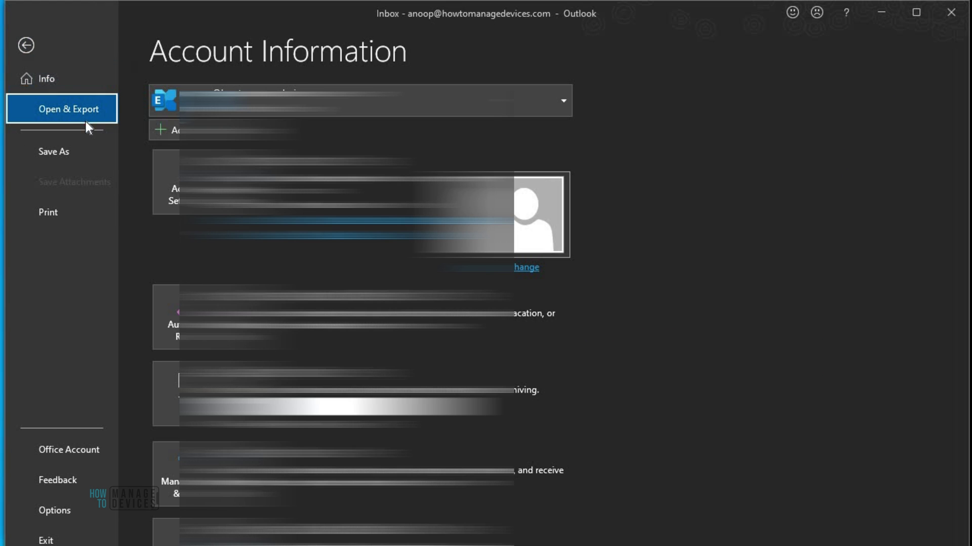
- Show the Open & Export page in Outlook's File backstage
{"action": "left_click", "coordinate": [86, 122]}
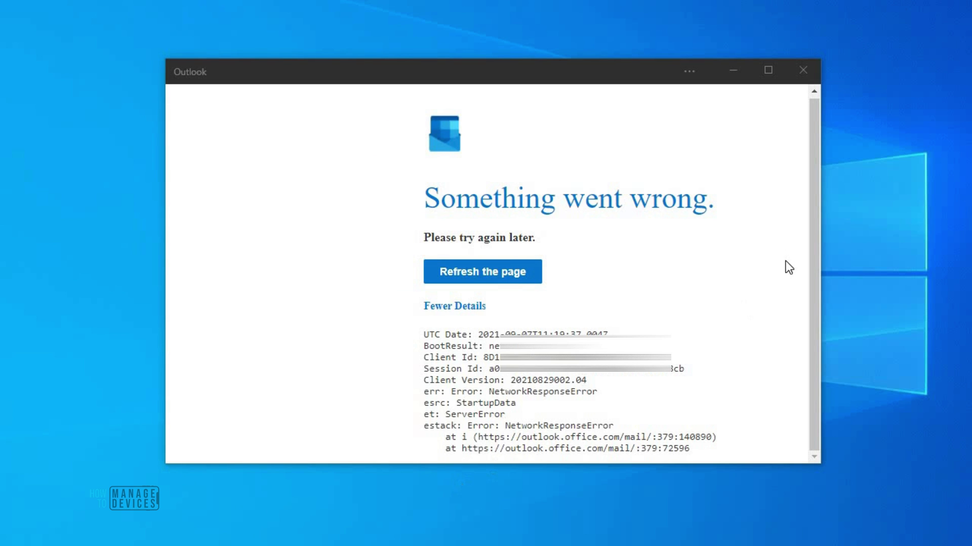
- View and close the PWA's App info menu, then widen the window and select the error details
{"action": "left_click", "coordinate": [811, 250]}
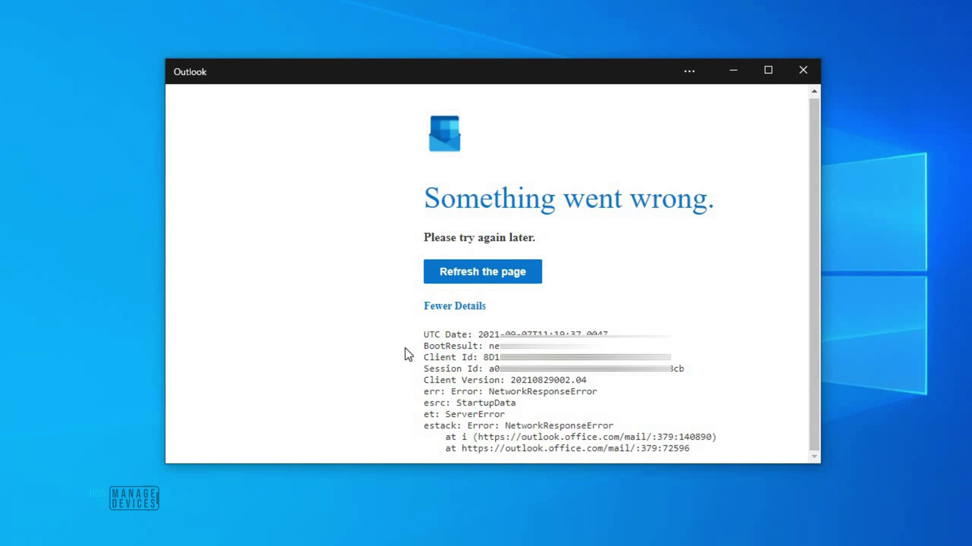
{"action": "left_click", "coordinate": [690, 70]}
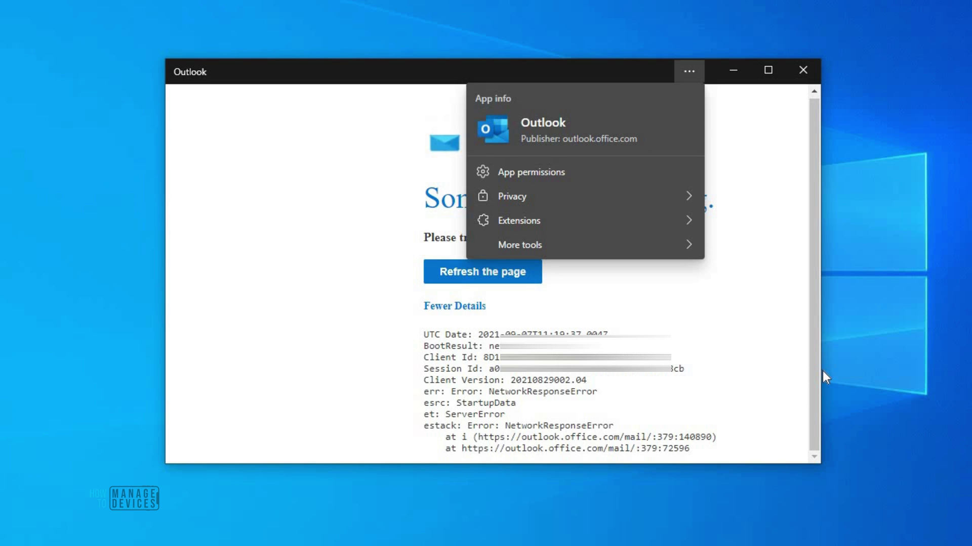
{"action": "left_click", "coordinate": [749, 238]}
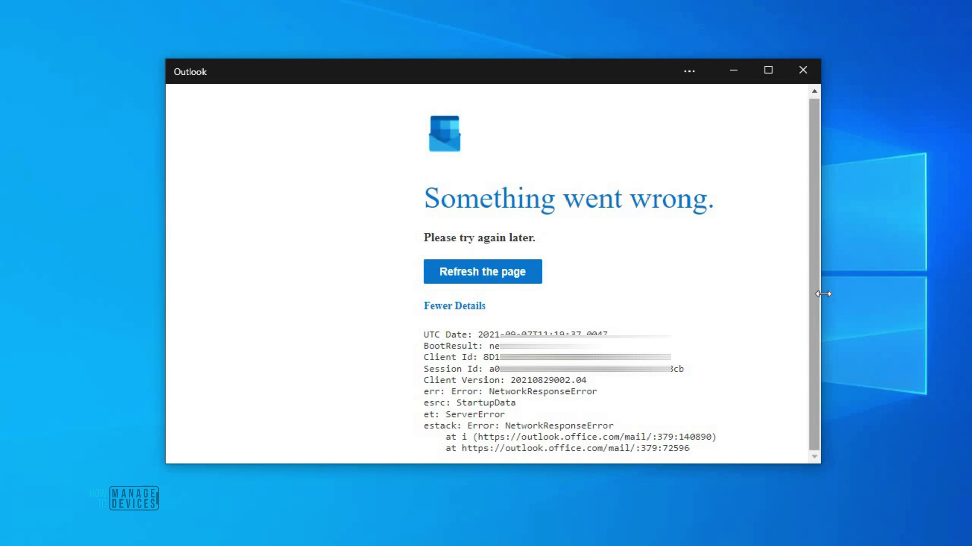
{"action": "left_click_drag", "start_coordinate": [903, 294], "coordinate": [901, 296]}
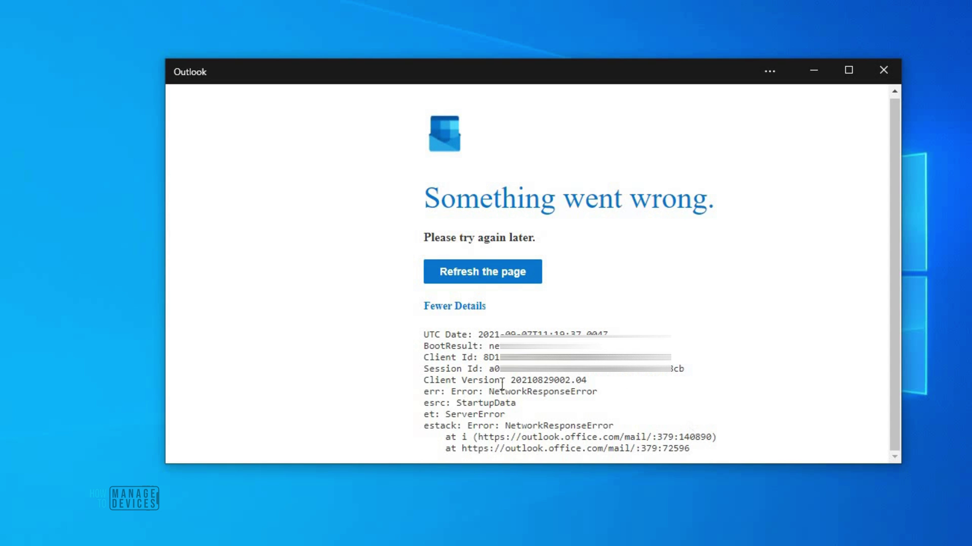
{"action": "left_click_drag", "start_coordinate": [461, 346], "coordinate": [491, 284]}
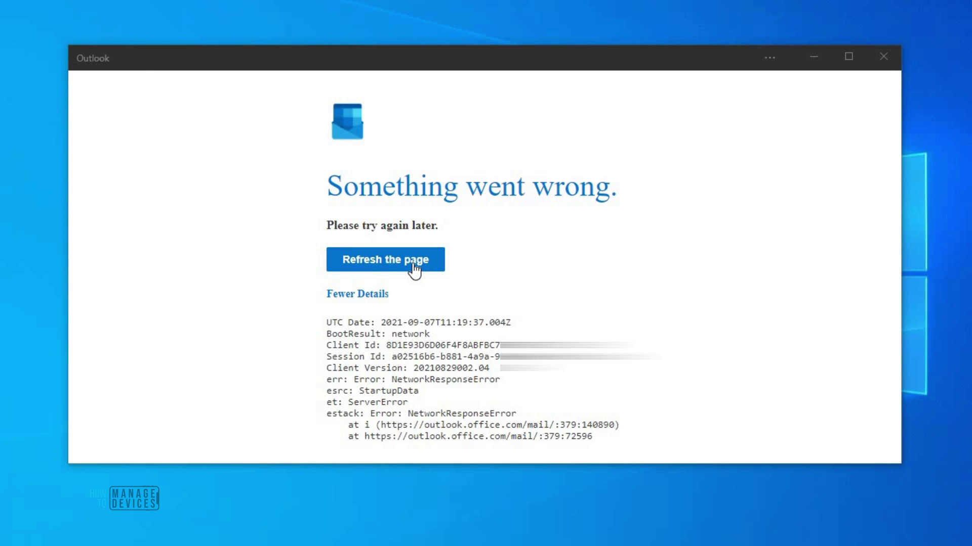
- Retry loading with 'Refresh the page', which returns to the 'Something went wrong' error
{"action": "left_click", "coordinate": [412, 267]}
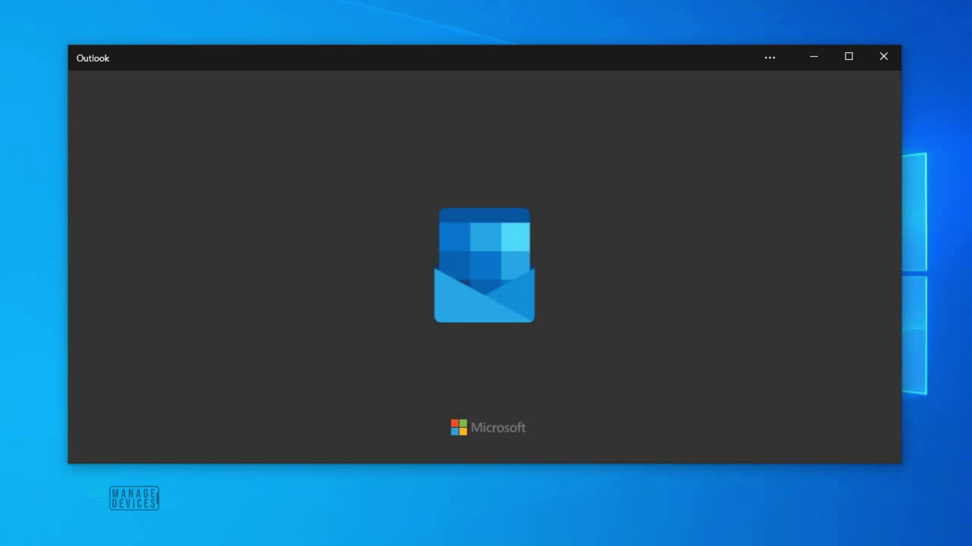
{"action": "key", "text": "super+alt+d"}
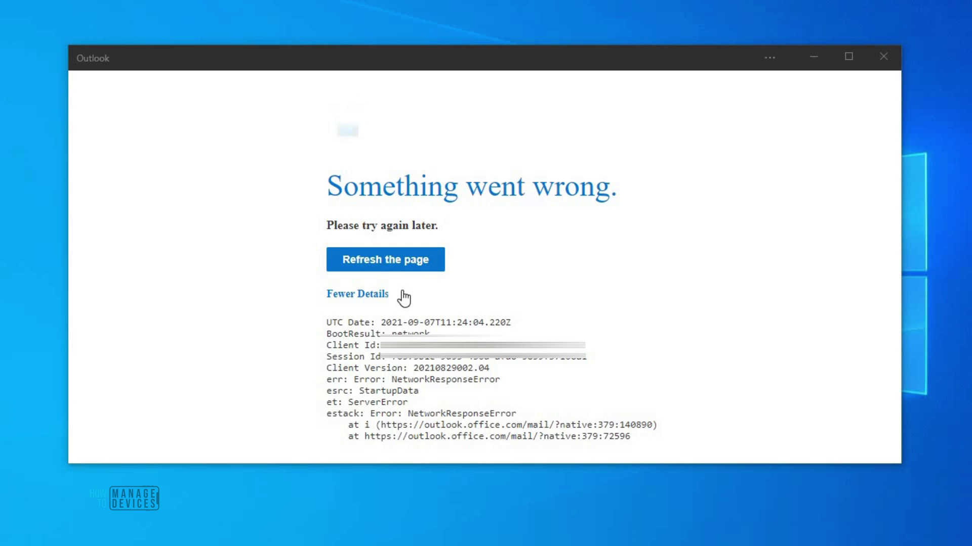
- Toggle the error details open and shut repeatedly, finishing with them collapsed
{"action": "left_click", "coordinate": [373, 298]}
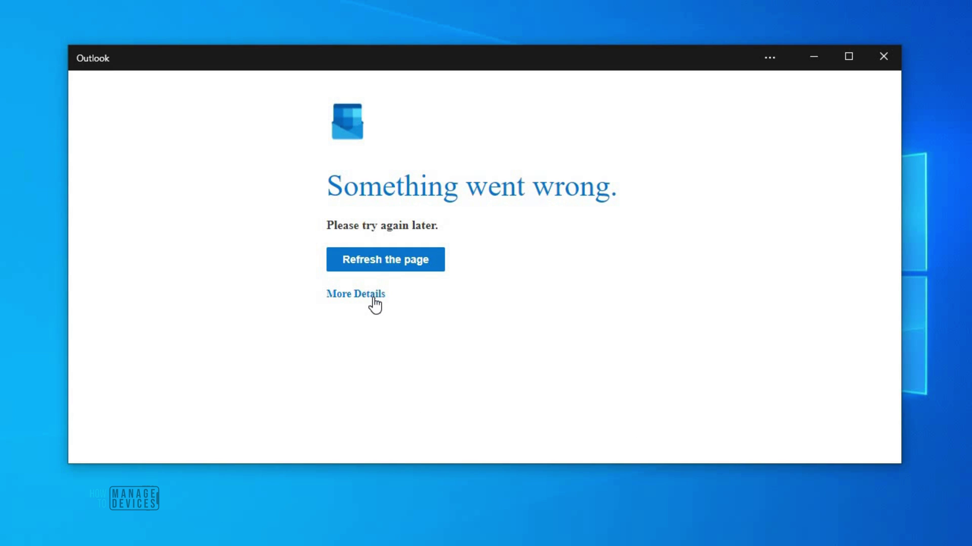
{"action": "left_click", "coordinate": [374, 298]}
{"action": "left_click", "coordinate": [374, 300]}
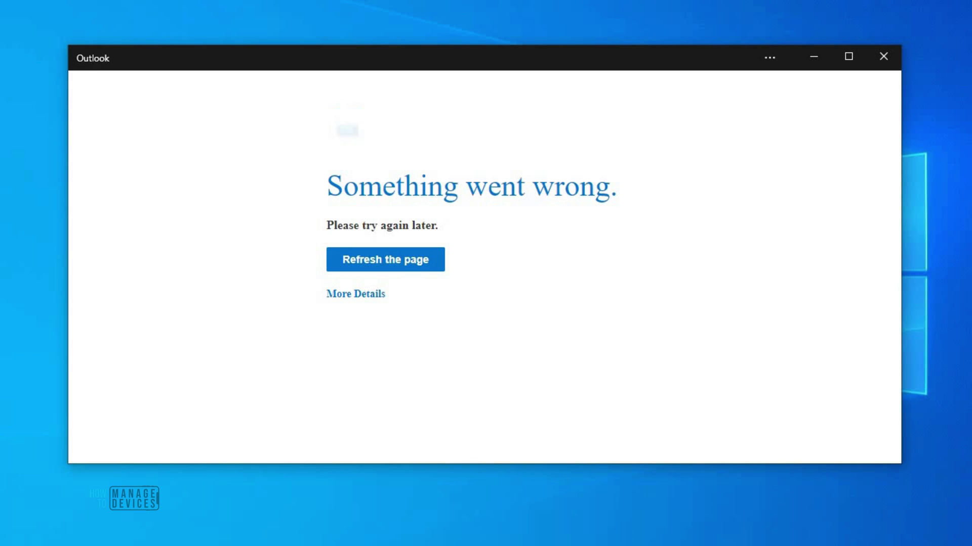
{"action": "left_click", "coordinate": [372, 295]}
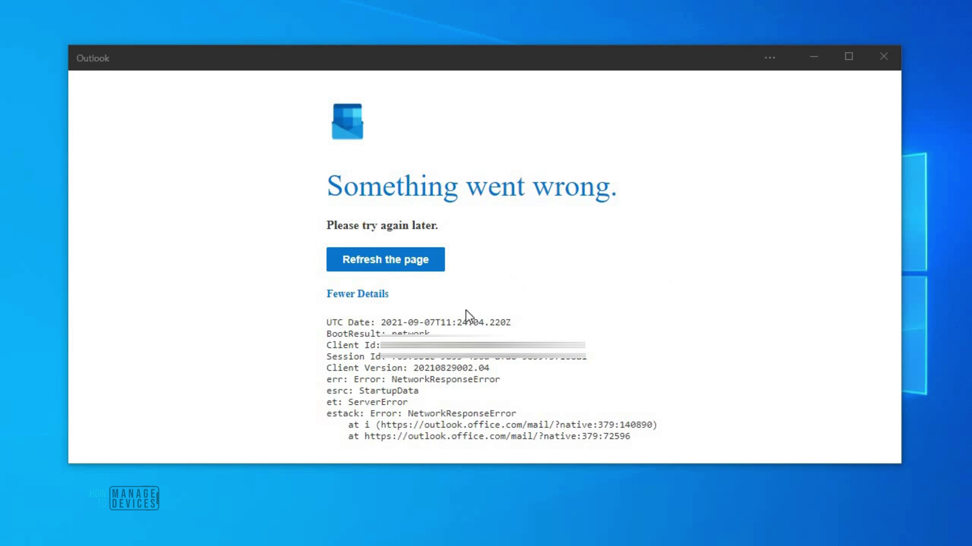
{"action": "left_click", "coordinate": [374, 305]}
{"action": "left_click", "coordinate": [374, 299]}
{"action": "left_click", "coordinate": [374, 299]}
{"action": "left_click", "coordinate": [374, 299]}
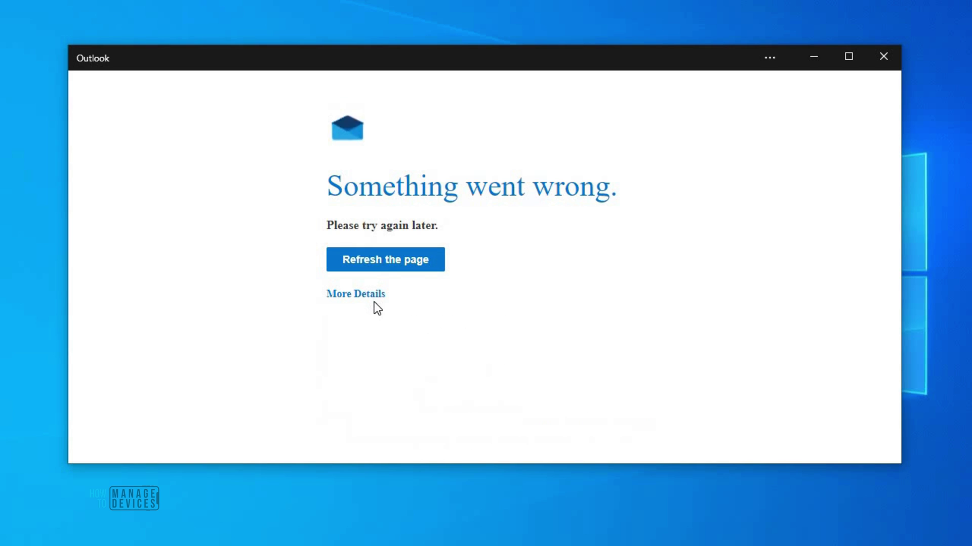